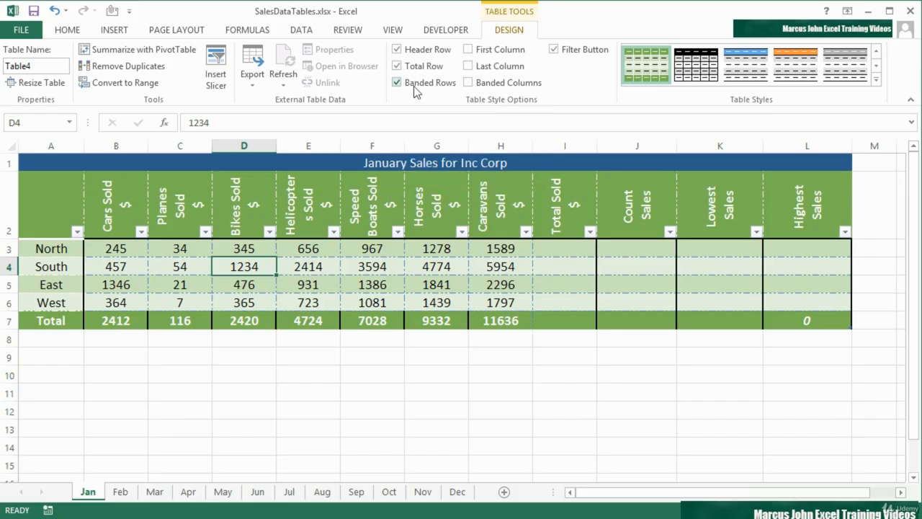
Enable First Column and Last Column formatting for the January sales table, trying Banded Columns and leaving it off
{"action": "left_click", "coordinate": [468, 49]}
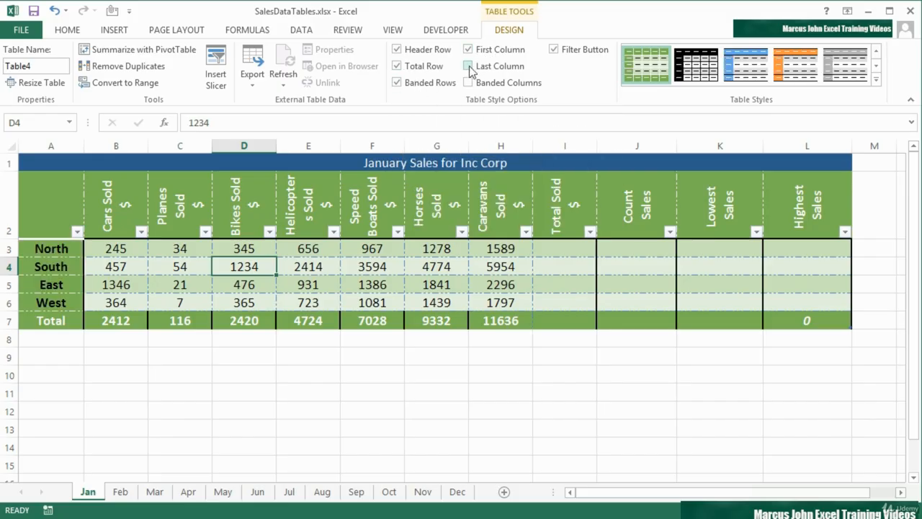
{"action": "left_click", "coordinate": [468, 66]}
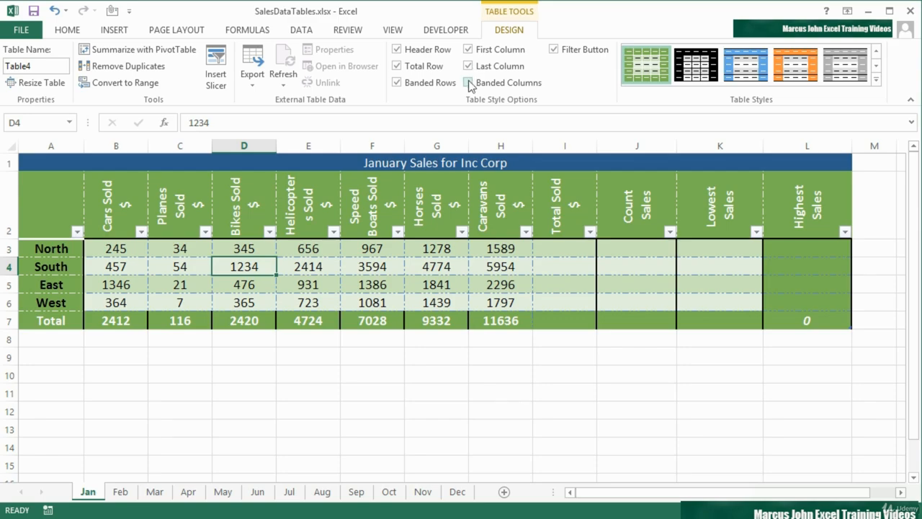
{"action": "left_click", "coordinate": [469, 83]}
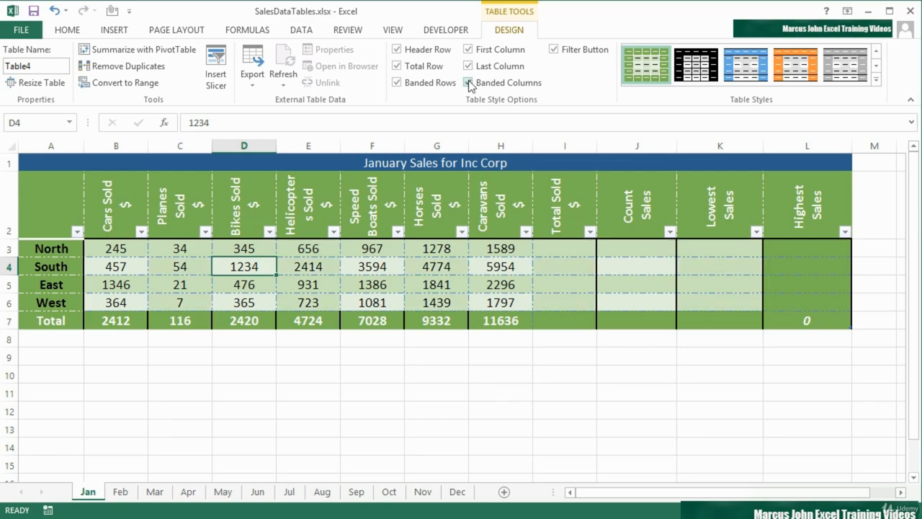
{"action": "left_click", "coordinate": [469, 83]}
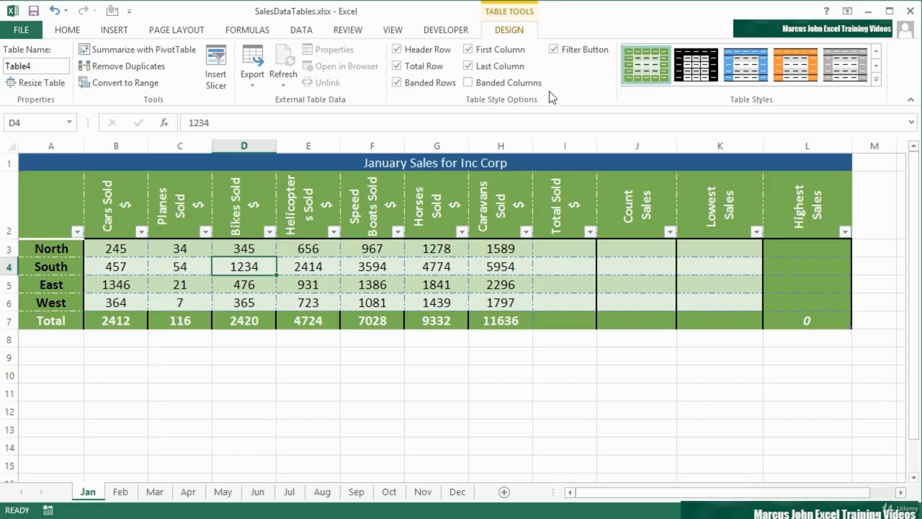
Browse the available table styles and clear the style from the January sales table
{"action": "left_click", "coordinate": [878, 80]}
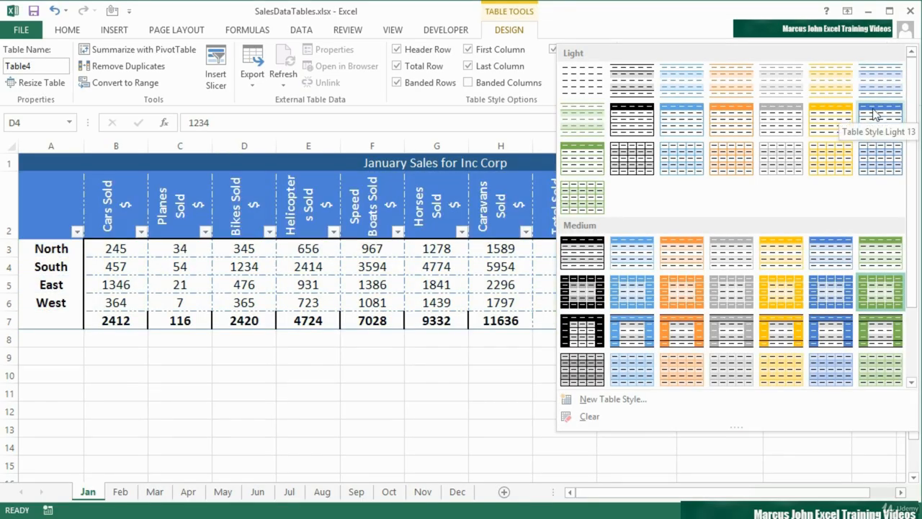
{"action": "scroll", "coordinate": [722, 270], "scroll_direction": "down", "scroll_amount": 3}
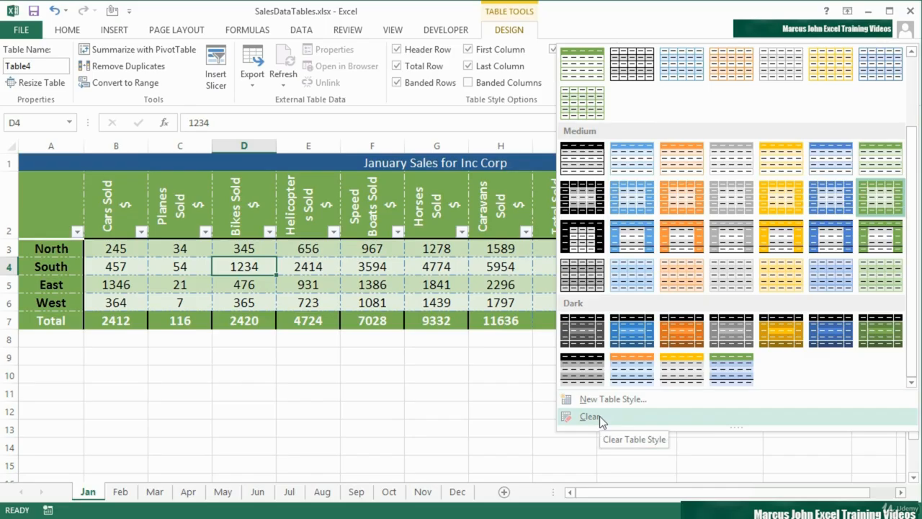
{"action": "left_click", "coordinate": [599, 415]}
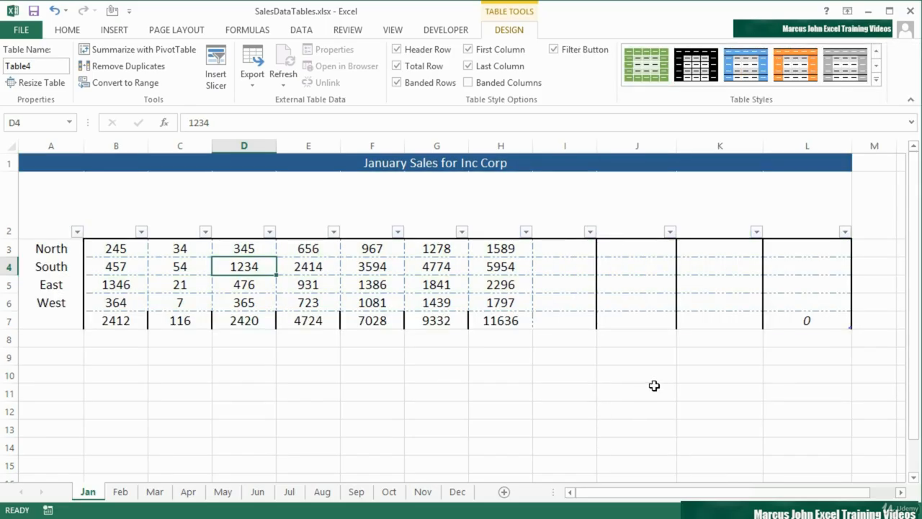
Set the font colour of the table's header row, A2 to L2, to black
{"action": "left_click", "coordinate": [54, 216]}
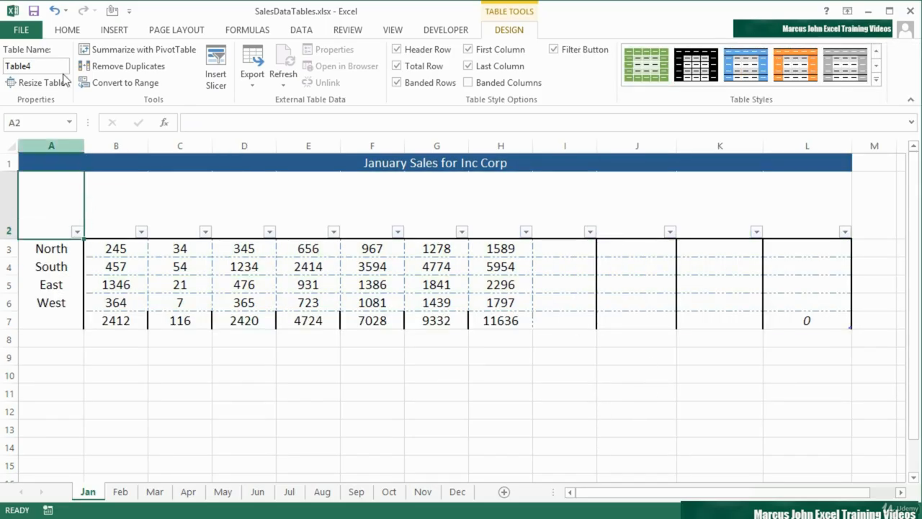
{"action": "left_click", "coordinate": [72, 31]}
{"action": "left_click_drag", "start_coordinate": [60, 214], "coordinate": [814, 231]}
{"action": "left_click", "coordinate": [191, 77]}
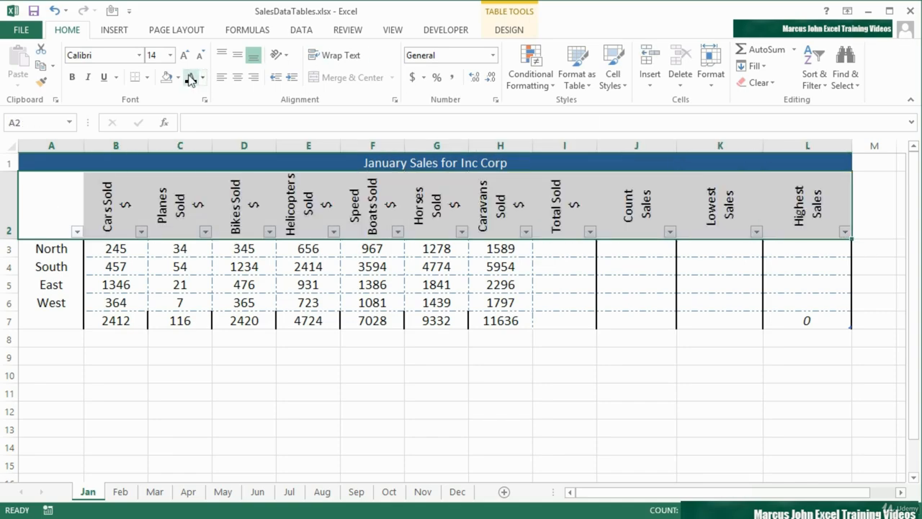
{"action": "left_click", "coordinate": [64, 206]}
Start a new custom table style and name it "Guys Table"
{"action": "left_click", "coordinate": [504, 31]}
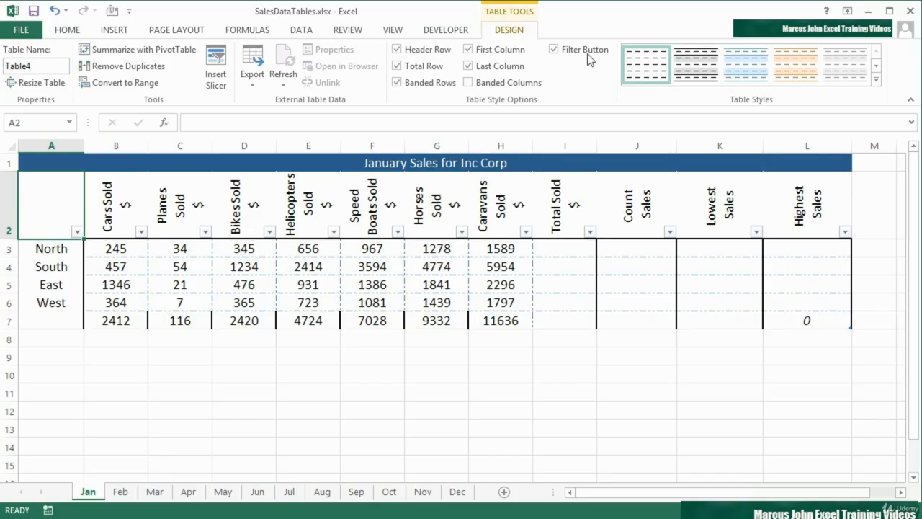
{"action": "left_click", "coordinate": [875, 77]}
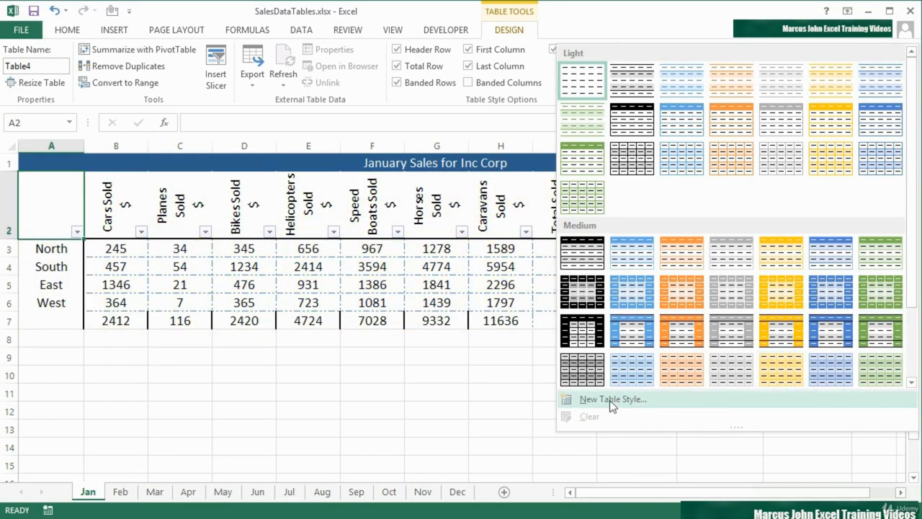
{"action": "left_click", "coordinate": [611, 401]}
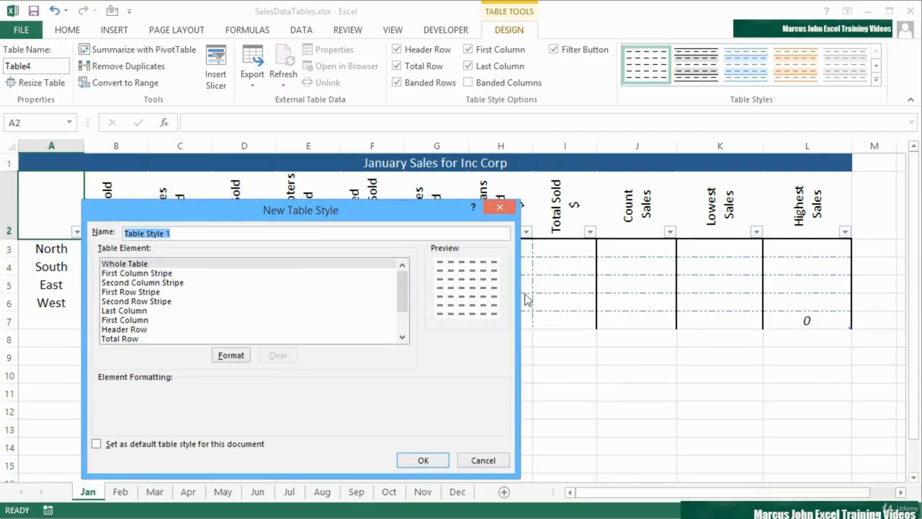
{"action": "left_click_drag", "start_coordinate": [300, 221], "coordinate": [360, 144]}
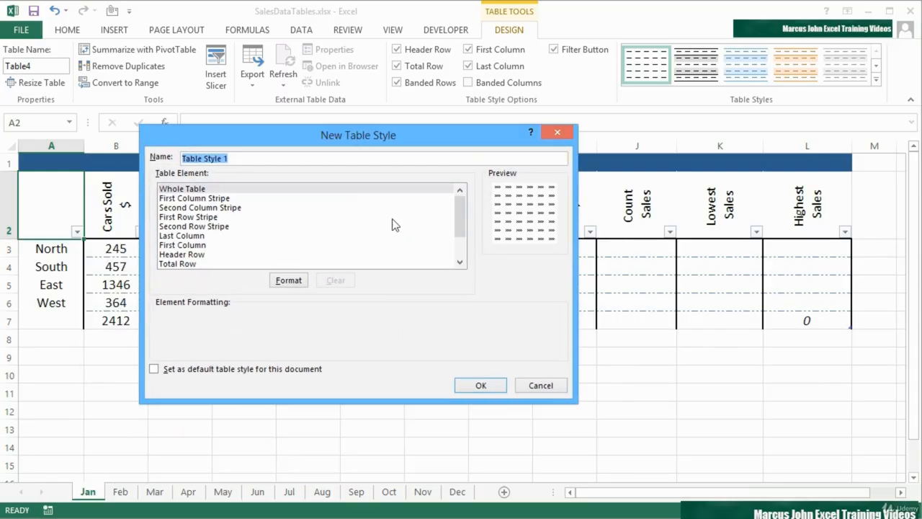
{"action": "type", "text": "Guys"}
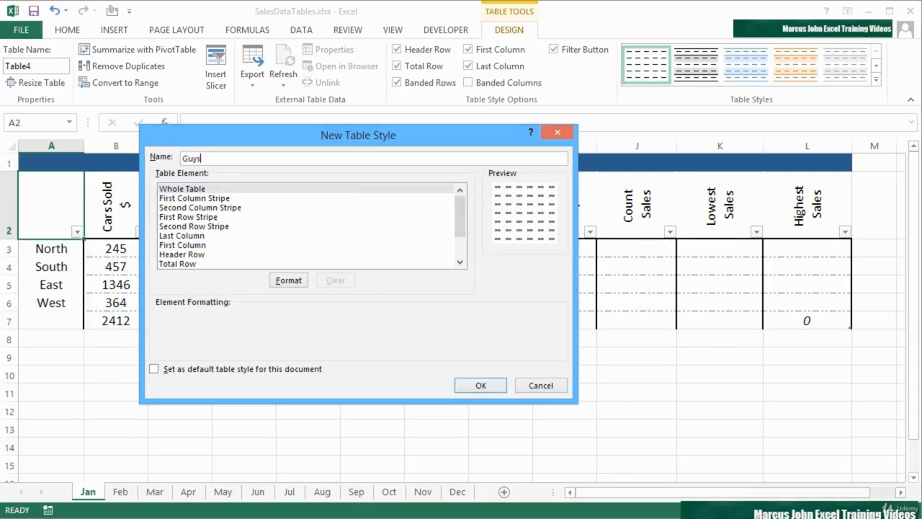
{"action": "type", "text": " Table"}
Examine the table elements that the new style can format and the stripe sizes offered for column stripes
{"action": "left_click", "coordinate": [198, 190]}
{"action": "left_click", "coordinate": [198, 199]}
{"action": "left_click", "coordinate": [196, 208]}
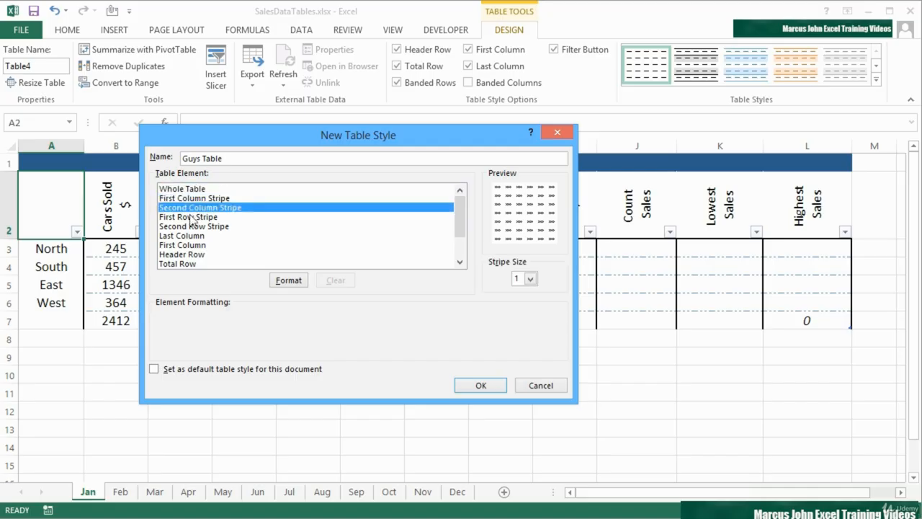
{"action": "left_click", "coordinate": [193, 217]}
{"action": "left_click", "coordinate": [184, 199]}
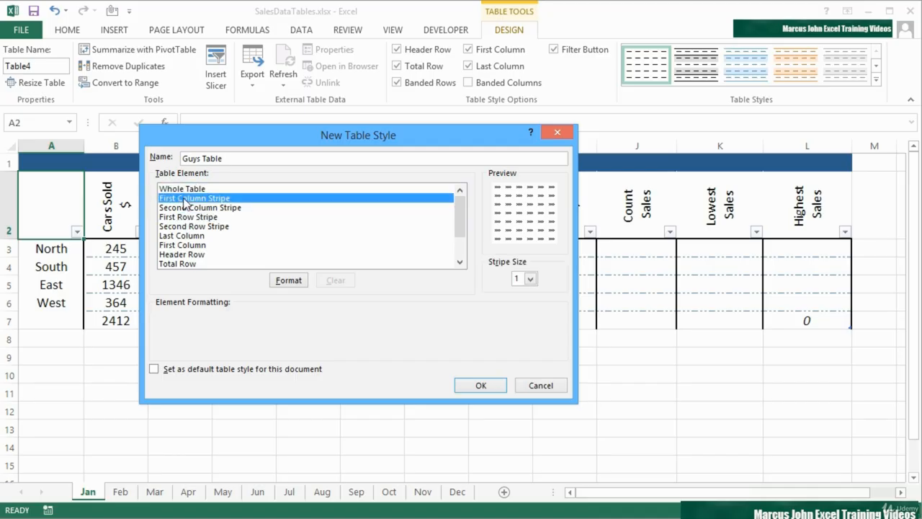
{"action": "left_click", "coordinate": [530, 279]}
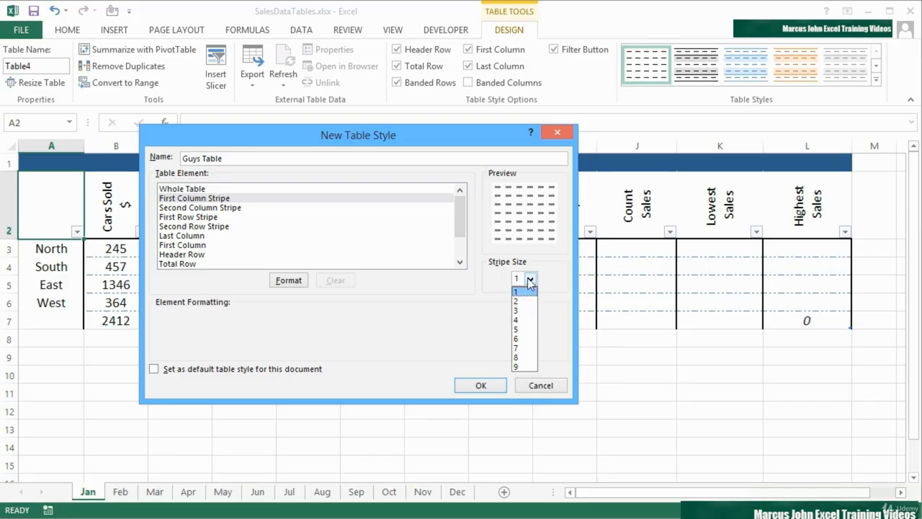
{"action": "left_click", "coordinate": [531, 279]}
{"action": "left_click", "coordinate": [181, 211]}
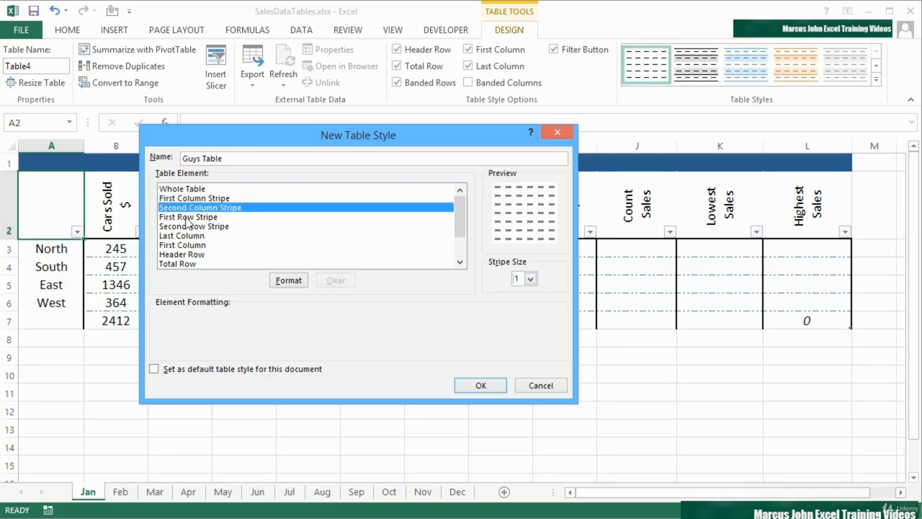
{"action": "left_click", "coordinate": [187, 220]}
{"action": "left_click", "coordinate": [188, 226]}
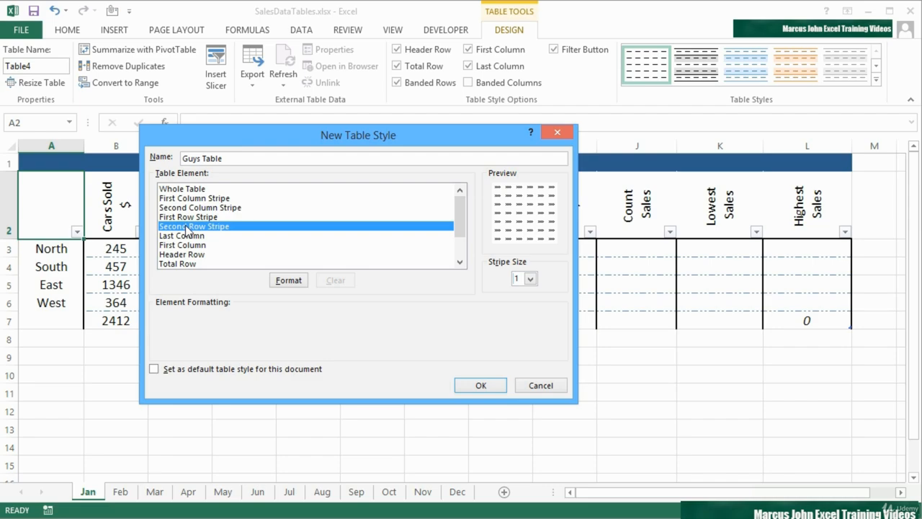
{"action": "left_click", "coordinate": [459, 263]}
{"action": "left_click", "coordinate": [460, 263]}
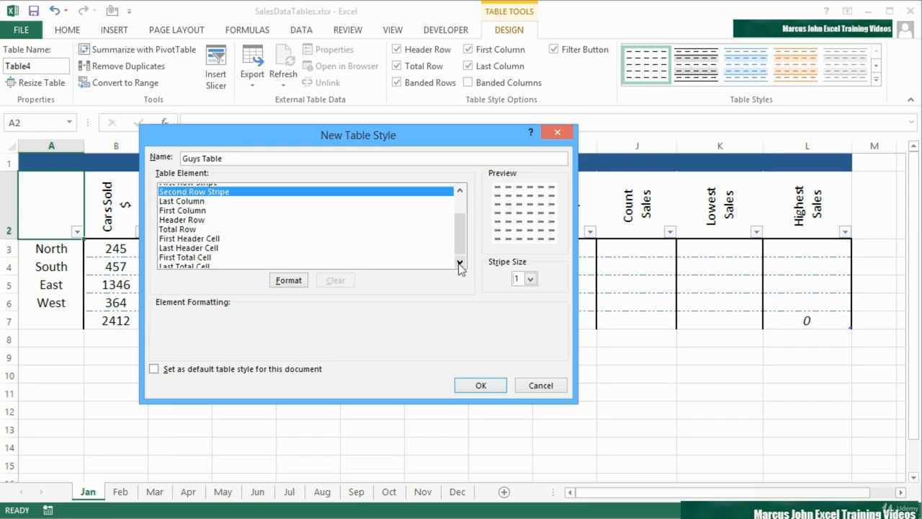
{"action": "left_click", "coordinate": [460, 263]}
{"action": "left_click", "coordinate": [199, 227]}
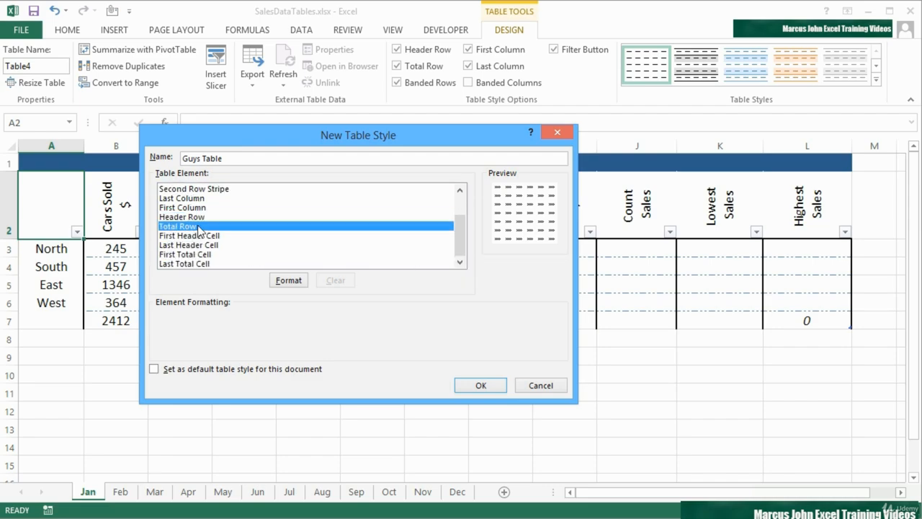
{"action": "left_click", "coordinate": [201, 236]}
{"action": "left_click_drag", "start_coordinate": [458, 255], "coordinate": [461, 210]}
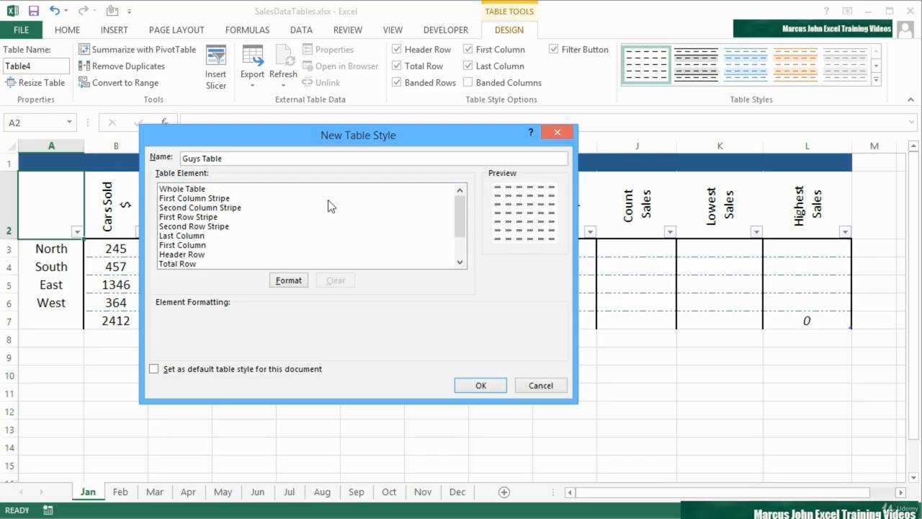
Format the style's Whole Table element with dotted outline and inside borders
{"action": "left_click", "coordinate": [195, 190]}
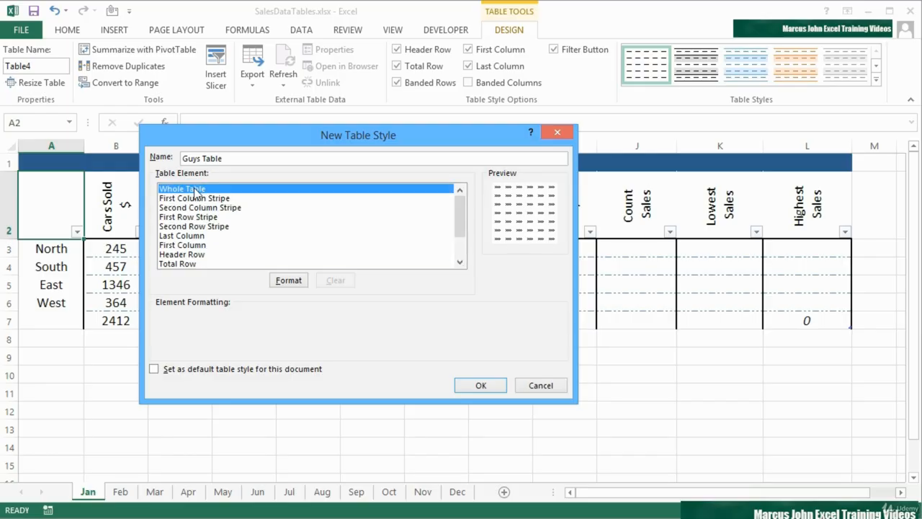
{"action": "left_click", "coordinate": [283, 284]}
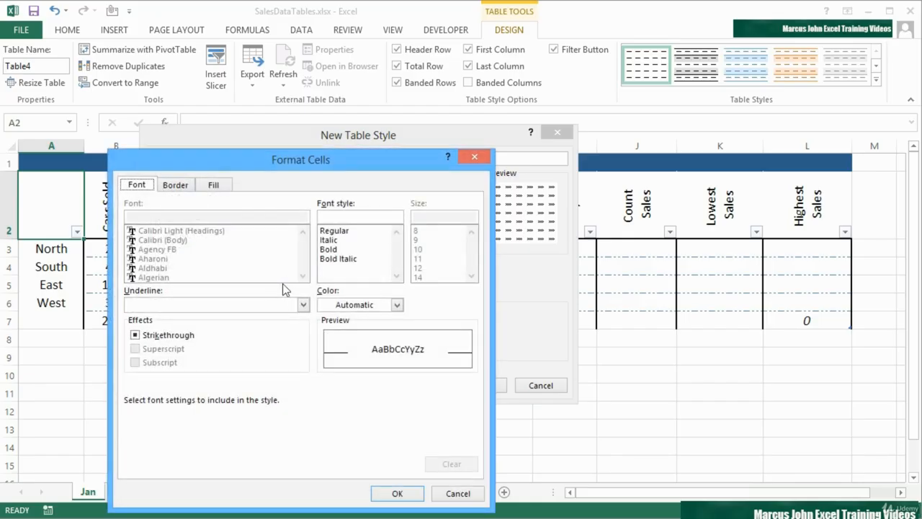
{"action": "left_click", "coordinate": [176, 185]}
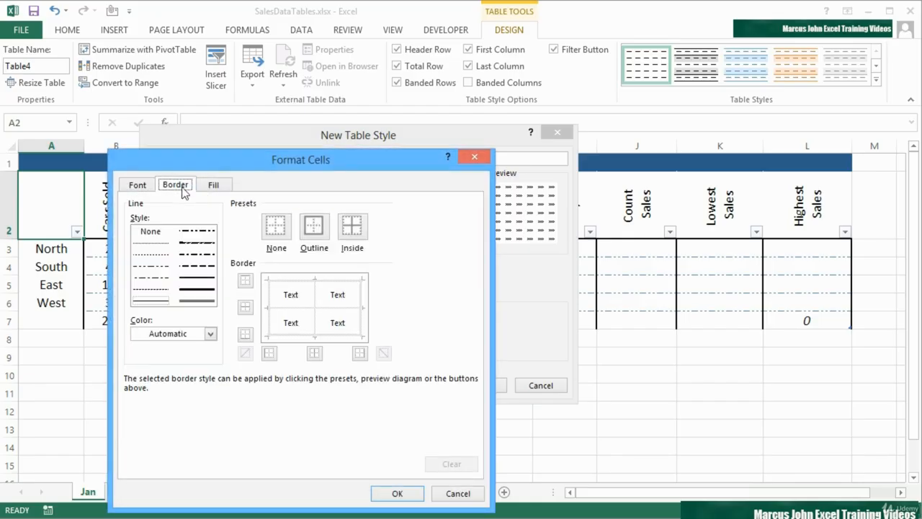
{"action": "left_click", "coordinate": [160, 256]}
{"action": "left_click", "coordinate": [315, 237]}
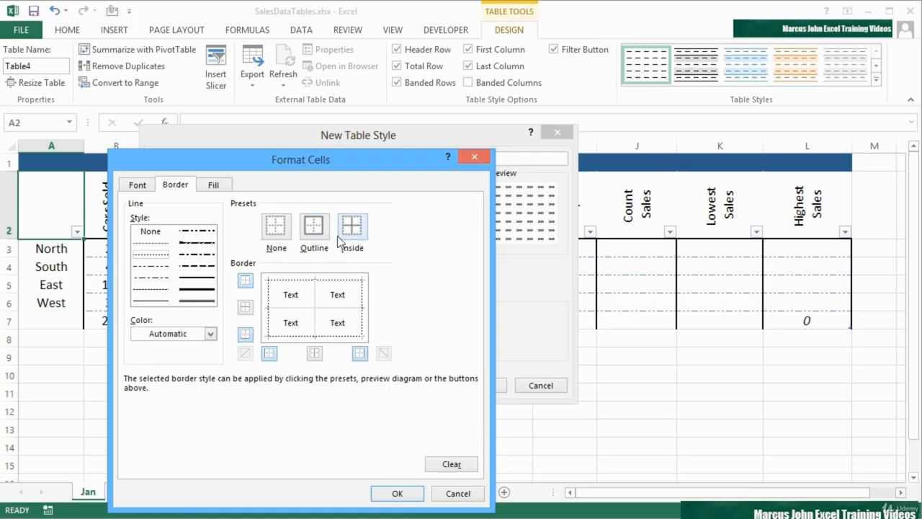
{"action": "left_click", "coordinate": [340, 239]}
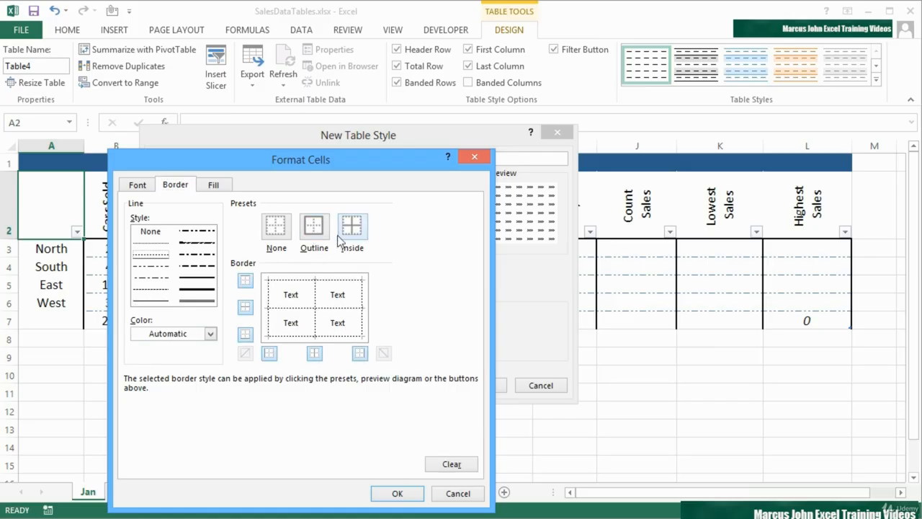
{"action": "left_click", "coordinate": [398, 493]}
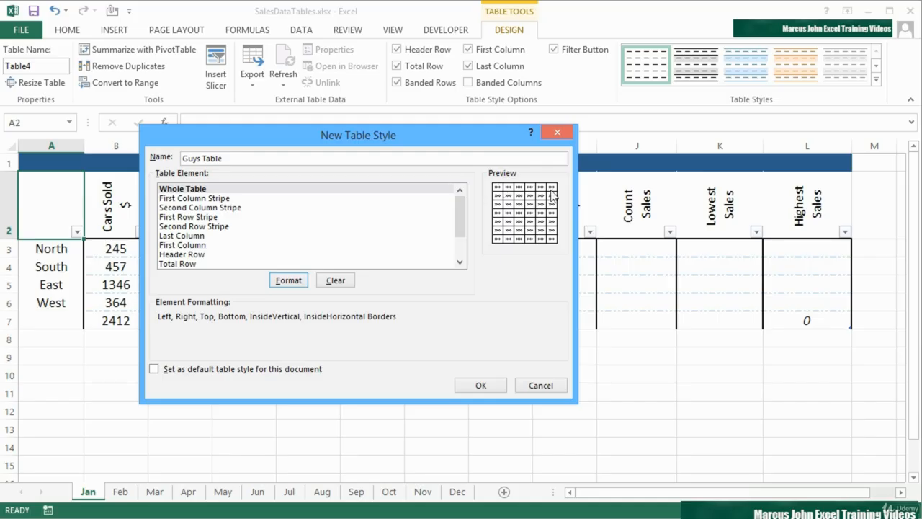
Format the style's First Row Stripe element with the lightest gold background fill
{"action": "left_click", "coordinate": [208, 217]}
{"action": "left_click", "coordinate": [287, 281]}
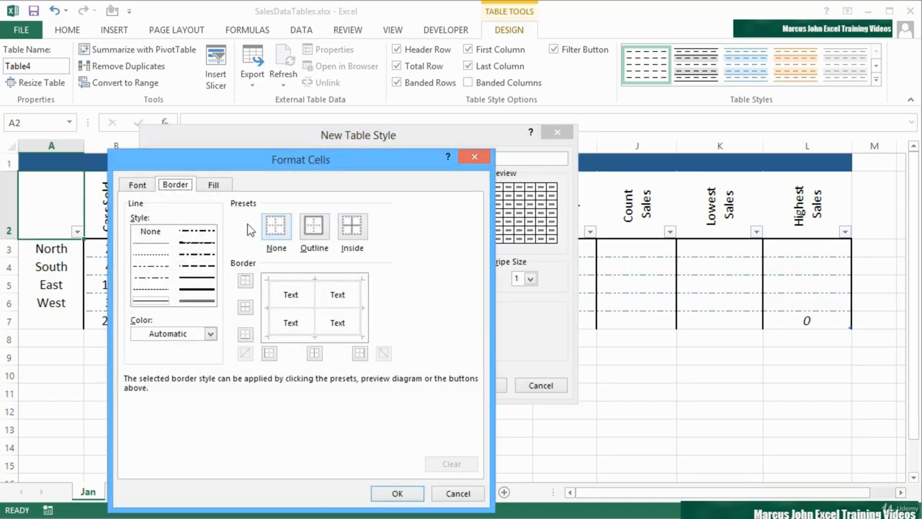
{"action": "left_click", "coordinate": [214, 186]}
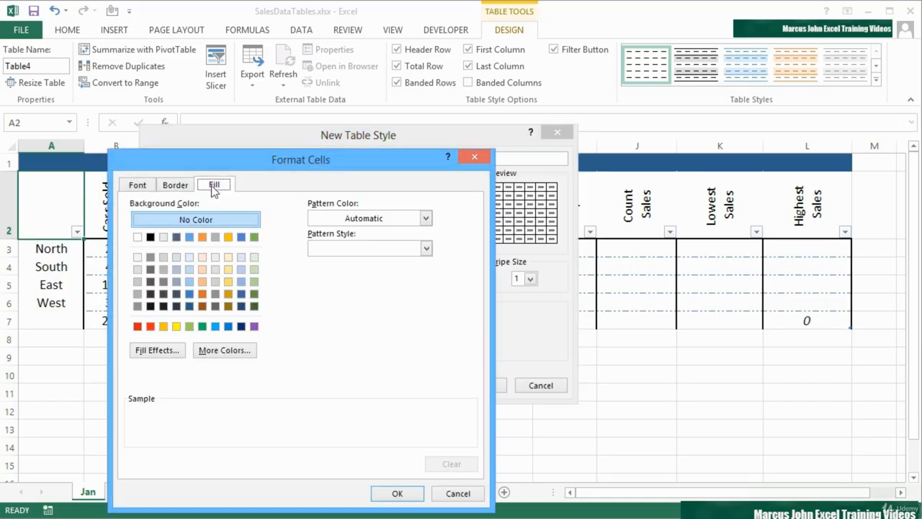
{"action": "left_click", "coordinate": [231, 258]}
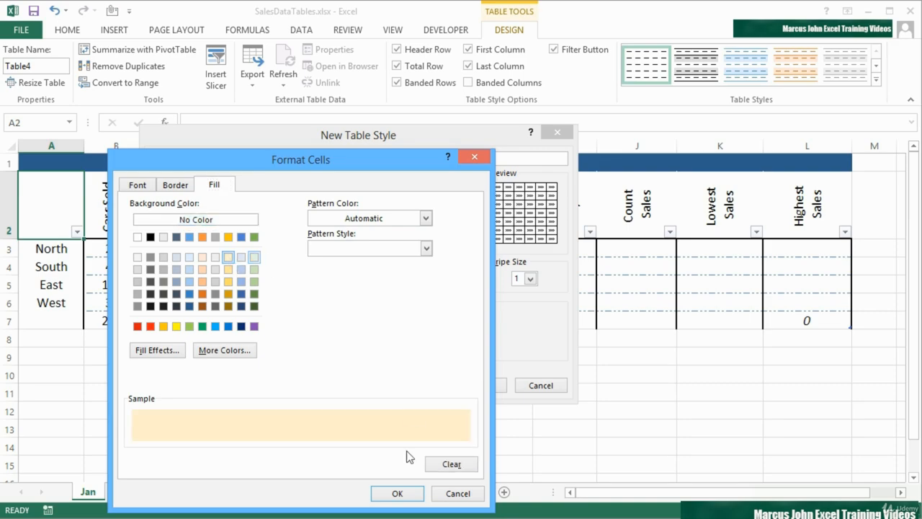
{"action": "left_click", "coordinate": [396, 493]}
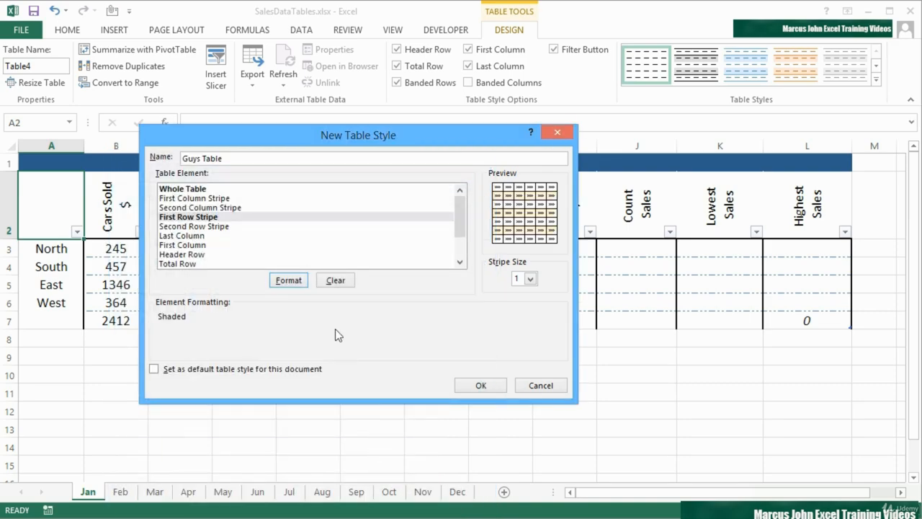
Format the style's Second Row Stripe element with a medium gold background fill
{"action": "left_click", "coordinate": [208, 226]}
{"action": "left_click", "coordinate": [289, 280]}
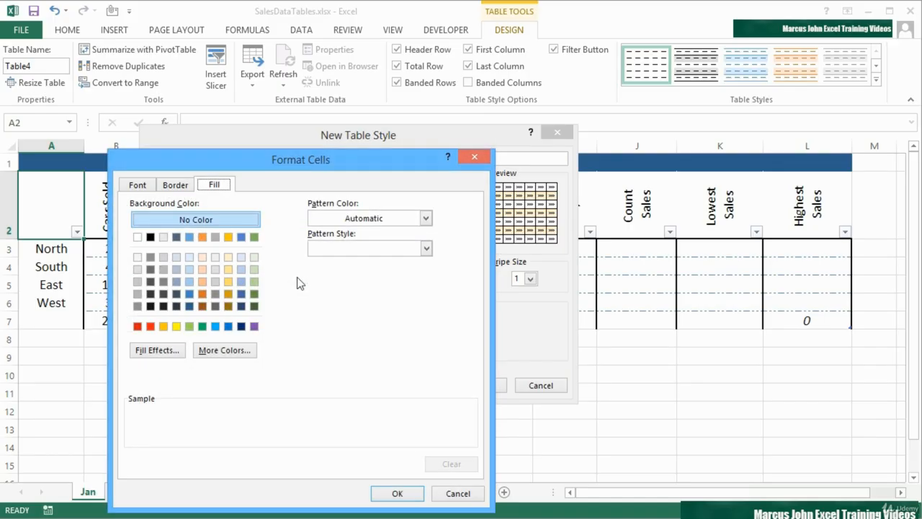
{"action": "left_click", "coordinate": [229, 280]}
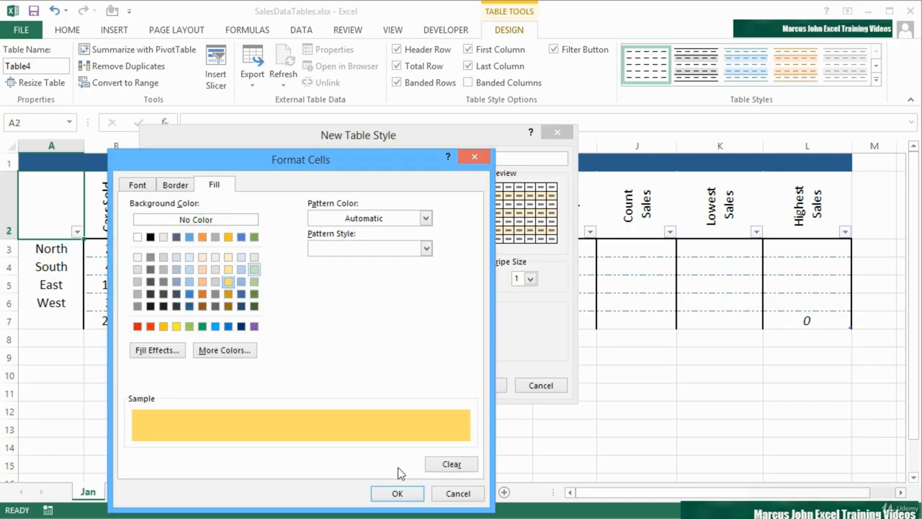
{"action": "left_click", "coordinate": [396, 493]}
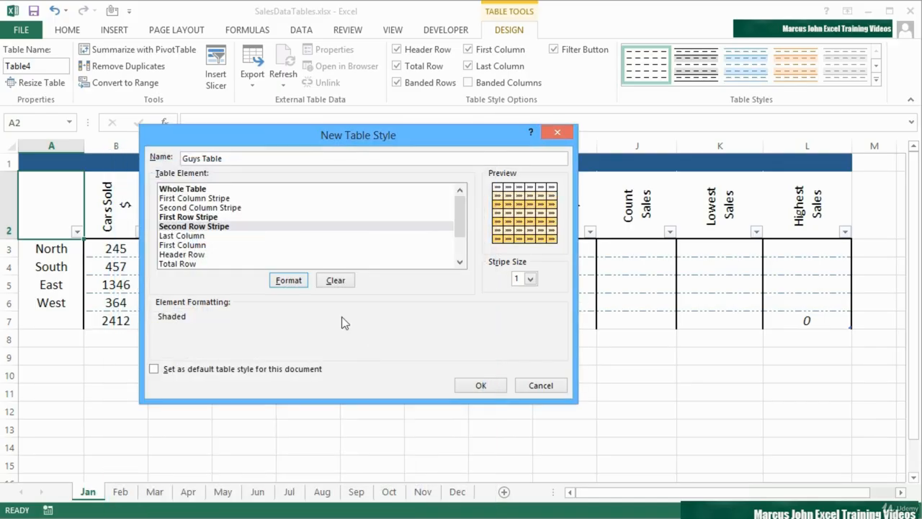
Format the style's Header Row element with a dark gold background fill and white font colour
{"action": "left_click", "coordinate": [210, 255]}
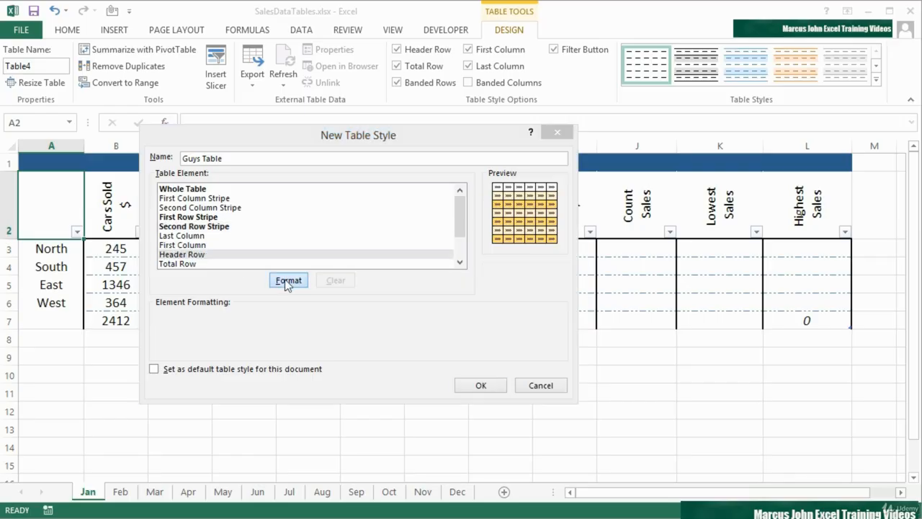
{"action": "left_click", "coordinate": [286, 281]}
{"action": "left_click", "coordinate": [227, 294]}
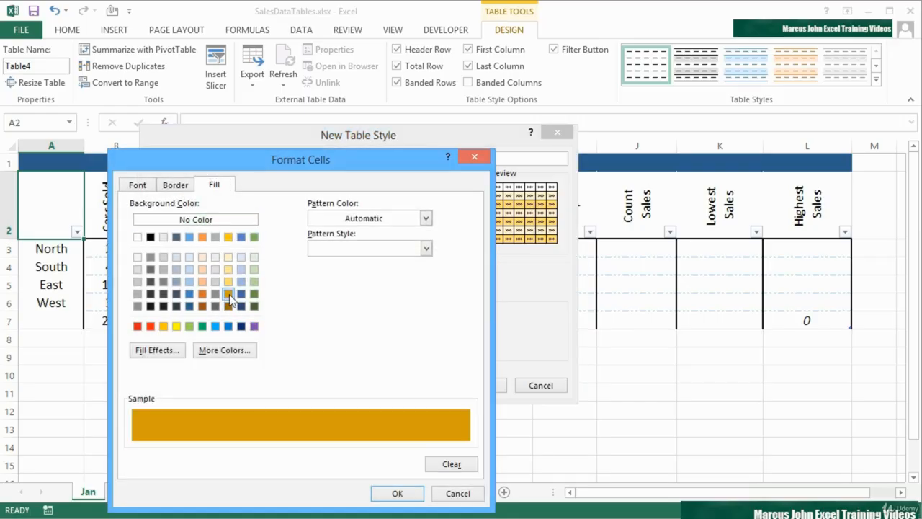
{"action": "left_click", "coordinate": [139, 186]}
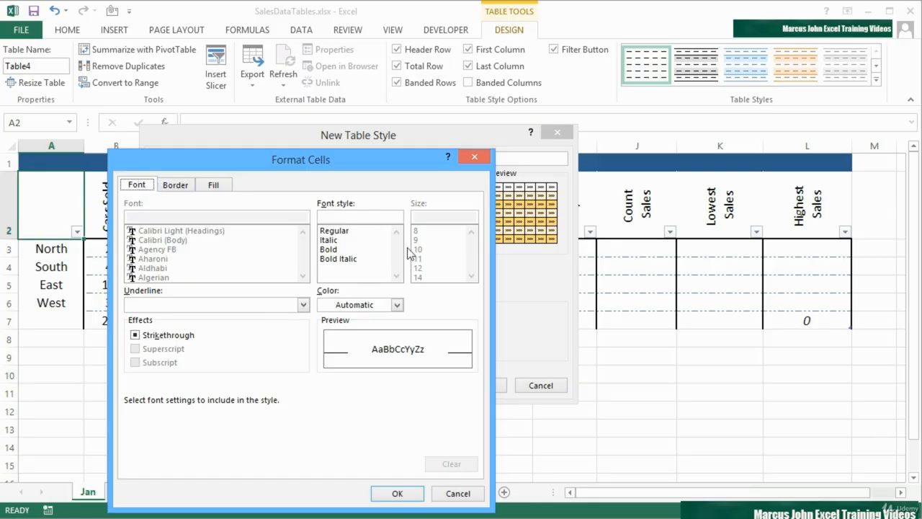
{"action": "left_click", "coordinate": [398, 304]}
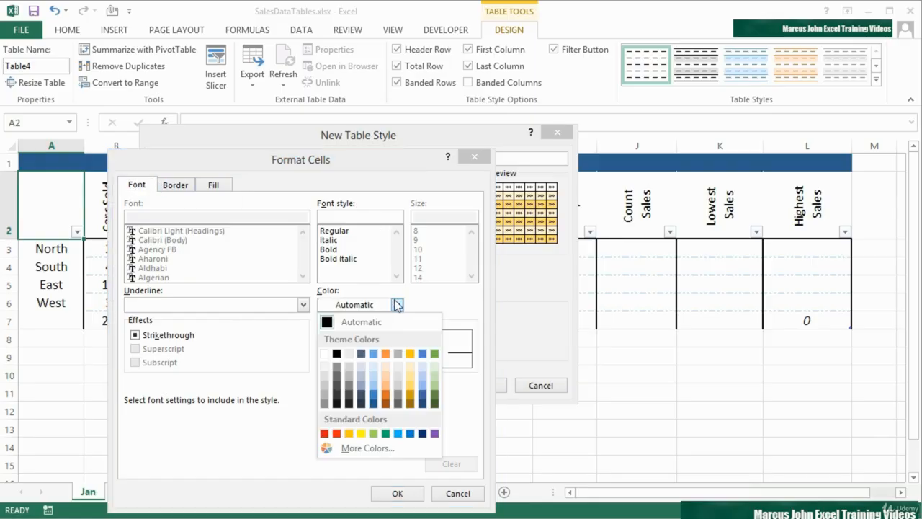
{"action": "left_click", "coordinate": [324, 354]}
{"action": "left_click", "coordinate": [398, 494]}
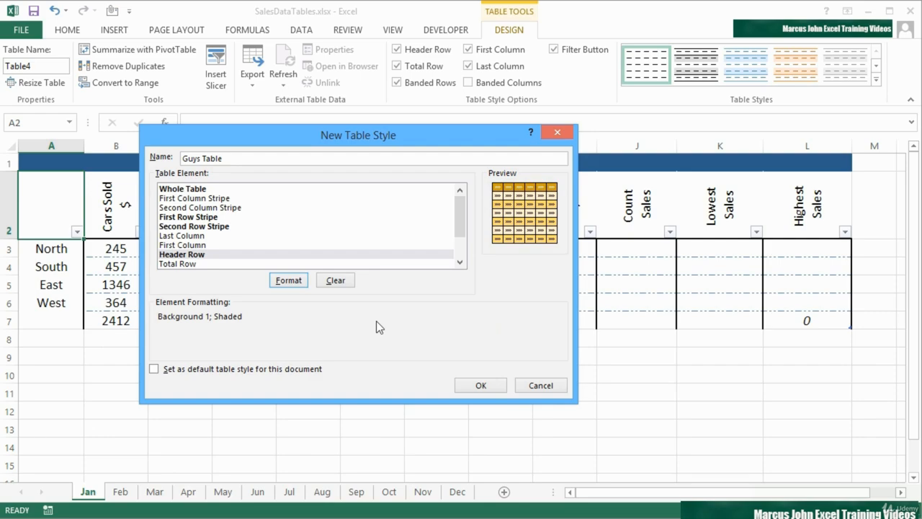
Save the new table style and apply it to the January sales table
{"action": "left_click", "coordinate": [481, 385]}
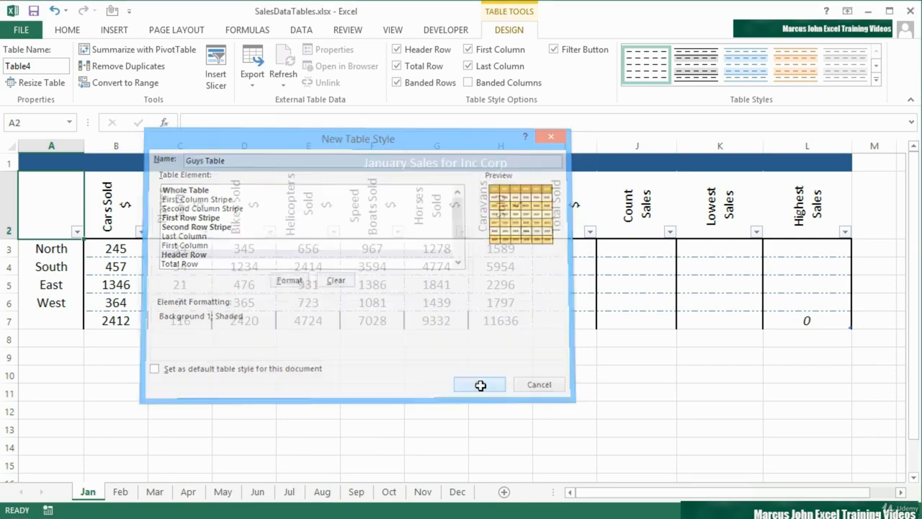
{"action": "left_click", "coordinate": [876, 80]}
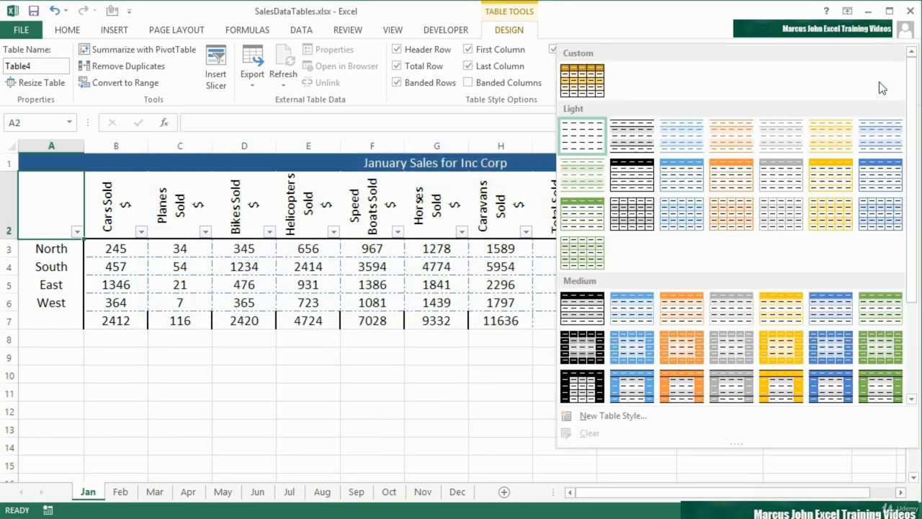
{"action": "left_click", "coordinate": [574, 82]}
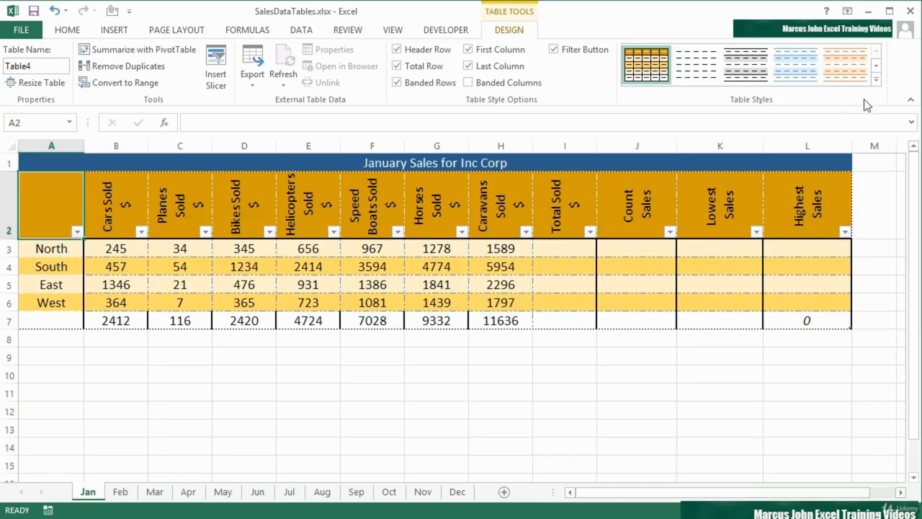
Modify the custom Guys Table style, giving its Total Row element the same dark gold background fill as the header
{"action": "left_click", "coordinate": [875, 80]}
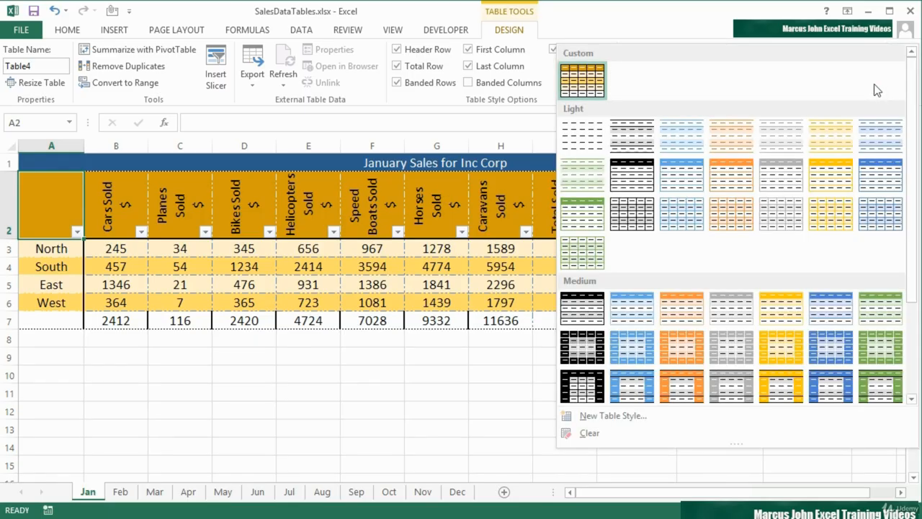
{"action": "right_click", "coordinate": [580, 83]}
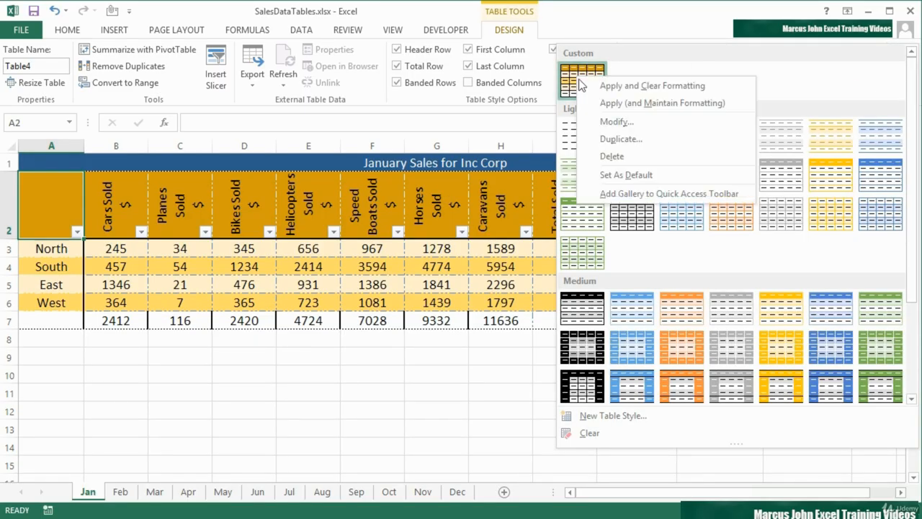
{"action": "left_click", "coordinate": [616, 121]}
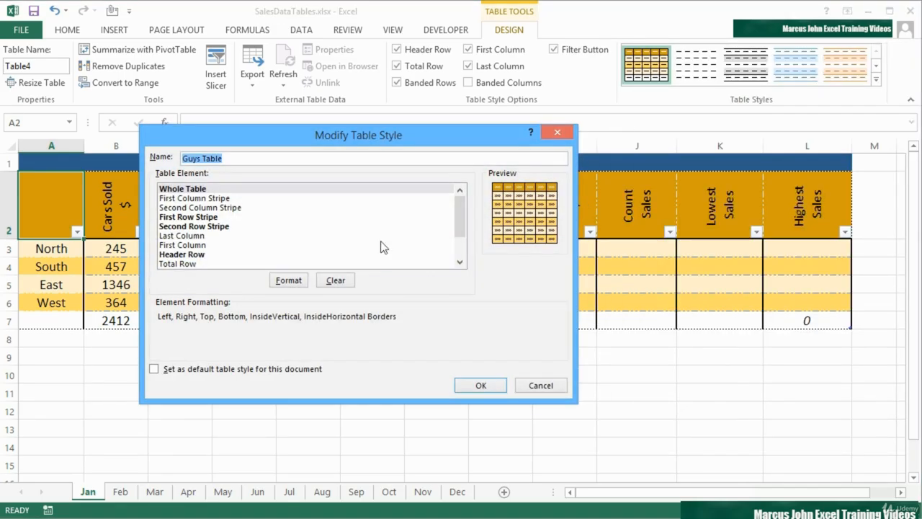
{"action": "left_click", "coordinate": [459, 262]}
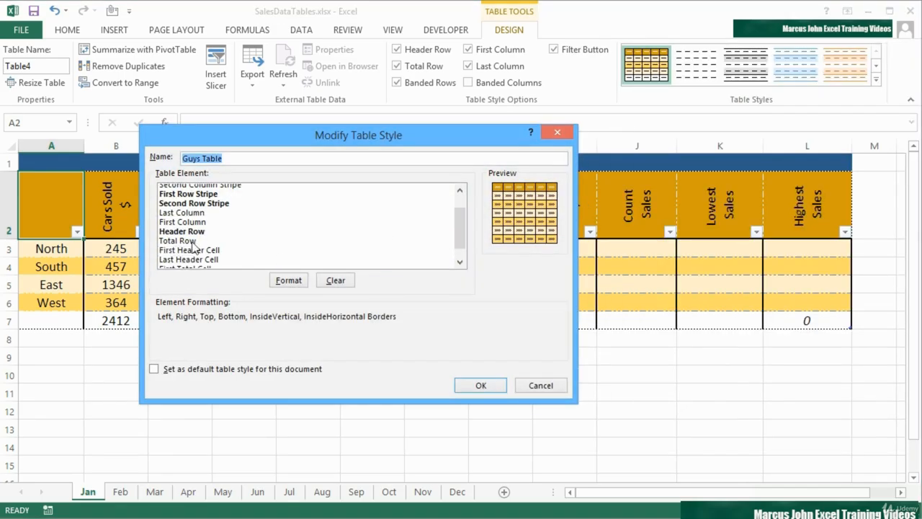
{"action": "left_click", "coordinate": [193, 241]}
{"action": "left_click", "coordinate": [289, 280]}
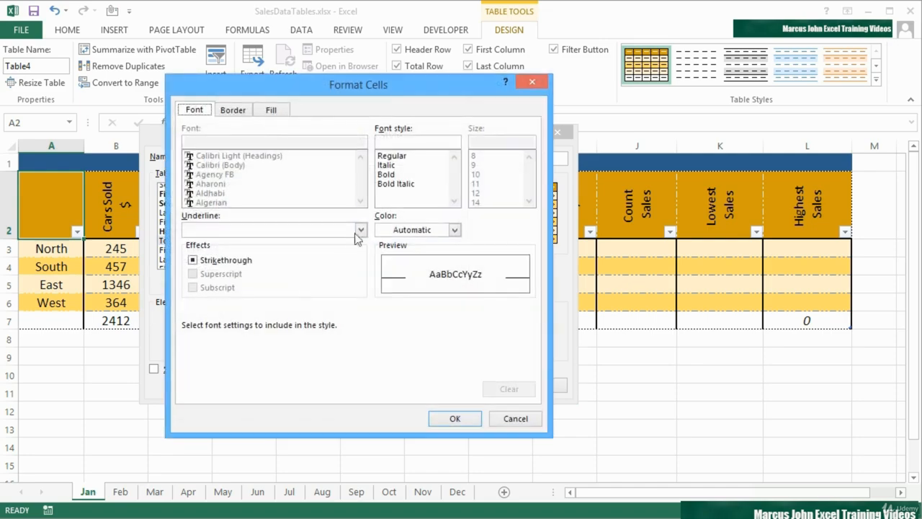
{"action": "left_click", "coordinate": [271, 110]}
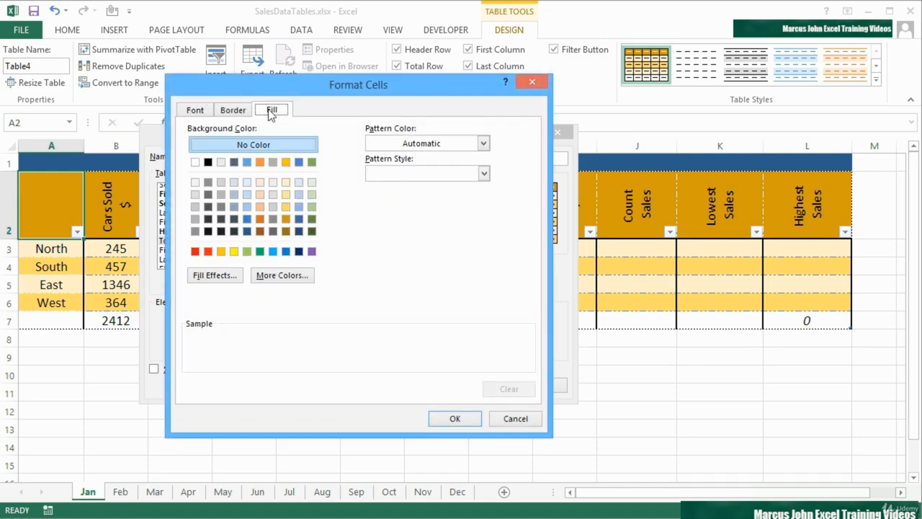
{"action": "left_click", "coordinate": [286, 219]}
Set the Total Row element's font to bold white and save the modified table style
{"action": "left_click", "coordinate": [213, 111]}
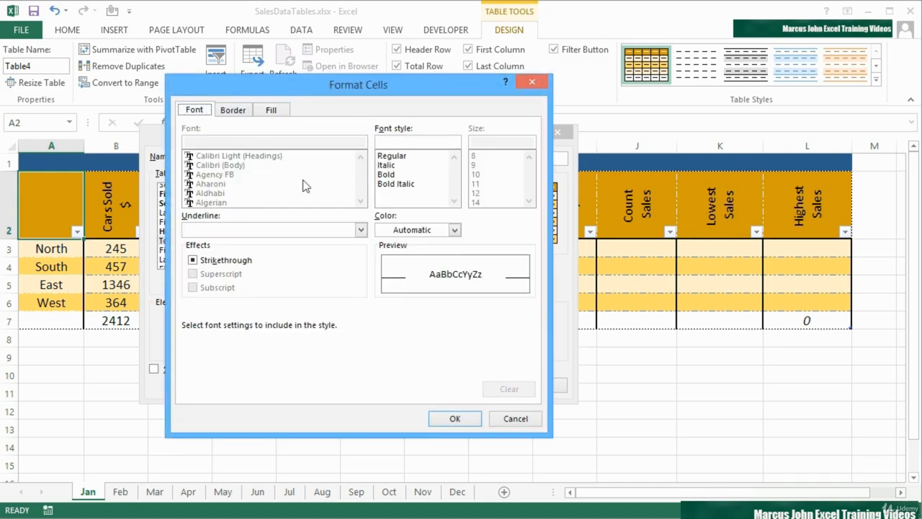
{"action": "left_click", "coordinate": [454, 230]}
{"action": "left_click", "coordinate": [383, 278]}
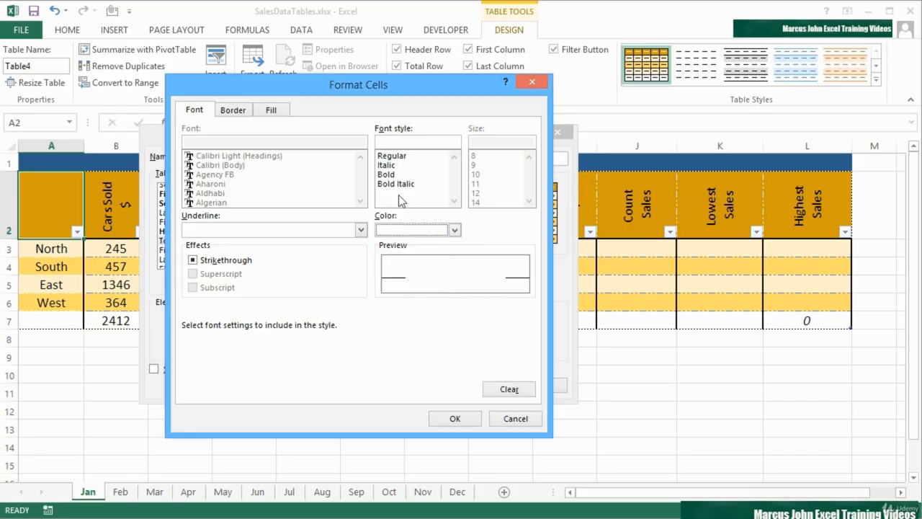
{"action": "left_click", "coordinate": [389, 174]}
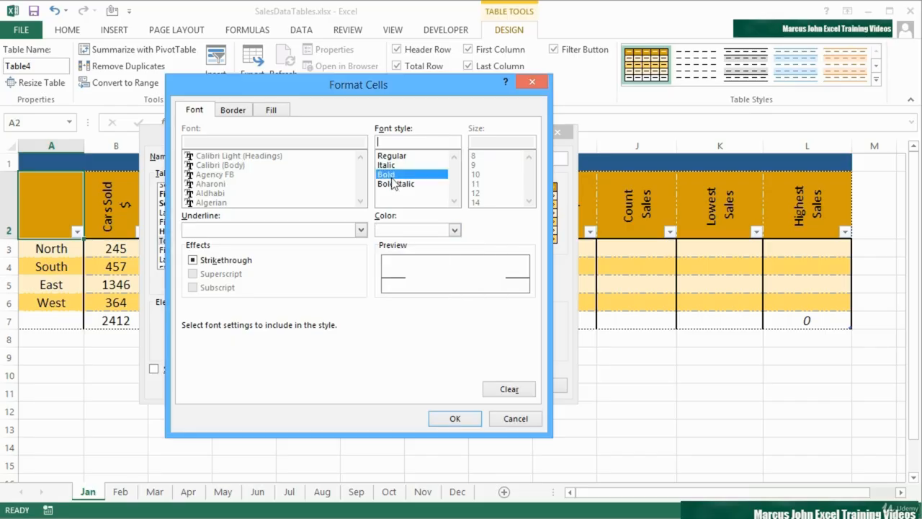
{"action": "left_click", "coordinate": [454, 418]}
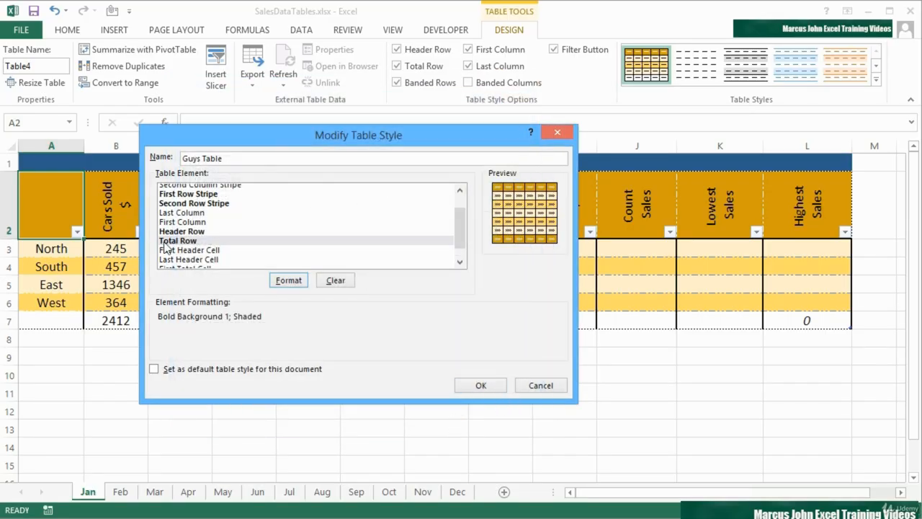
{"action": "left_click", "coordinate": [480, 385]}
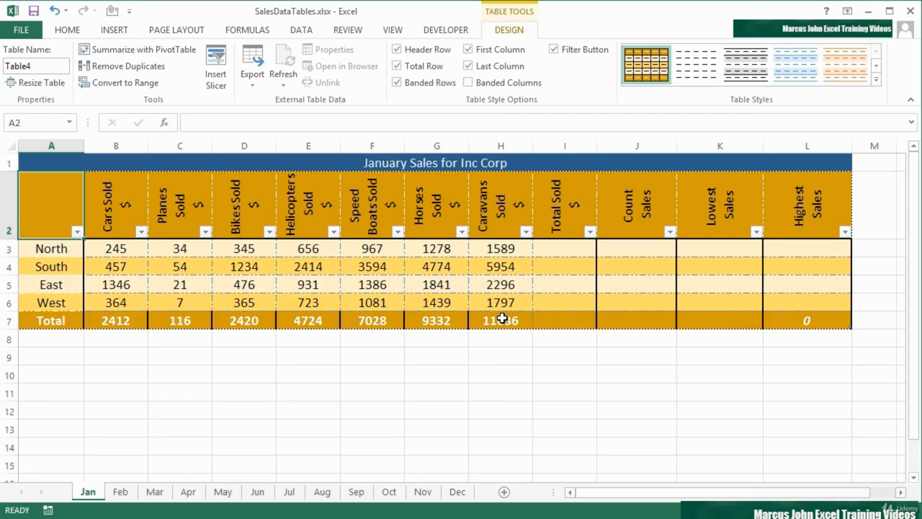
Examine the options for applying, modifying, duplicating or deleting the custom table style, leaving it unchanged
{"action": "left_click", "coordinate": [876, 79]}
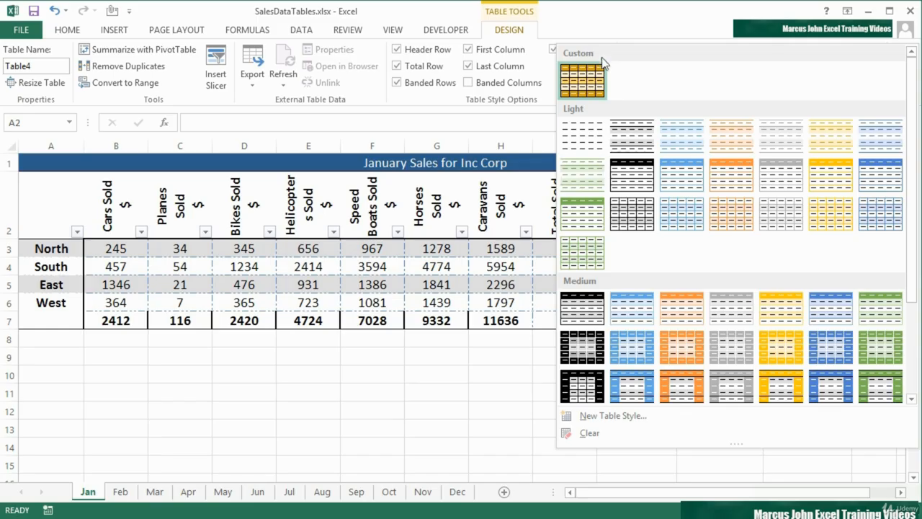
{"action": "right_click", "coordinate": [582, 80]}
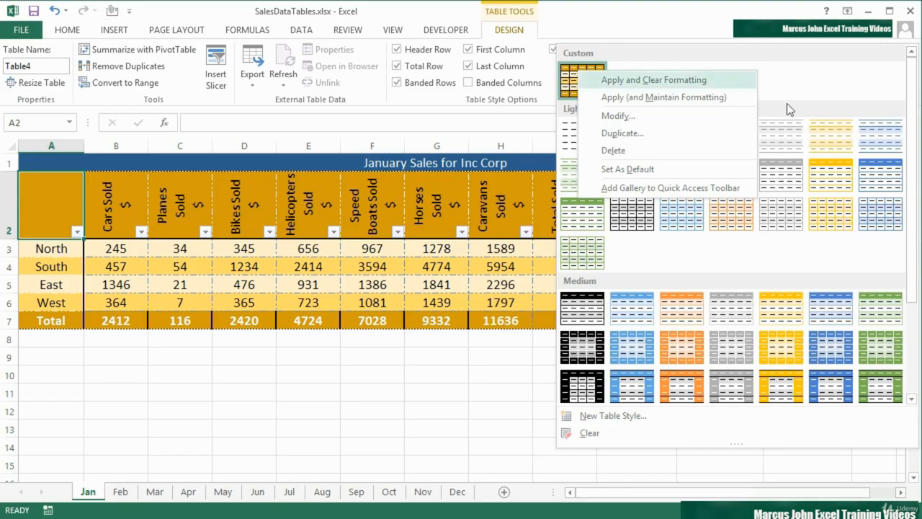
{"action": "left_click", "coordinate": [805, 89]}
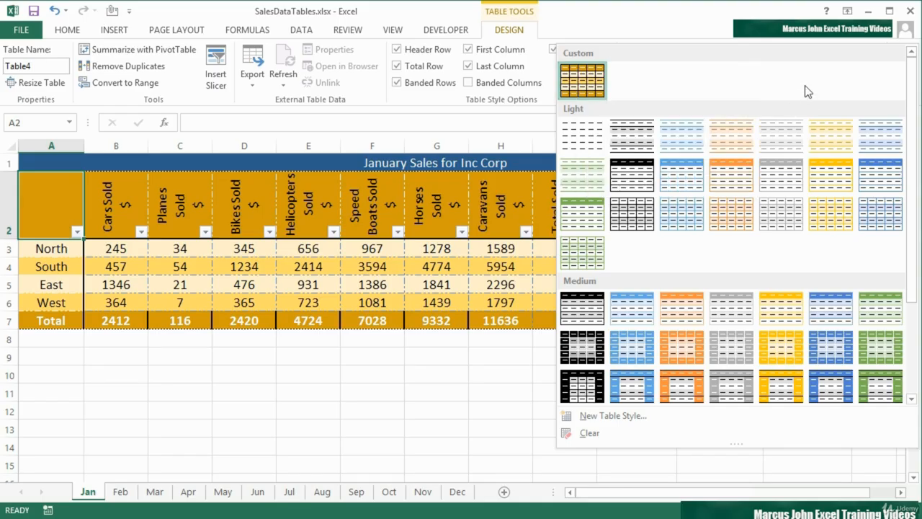
{"action": "left_click", "coordinate": [498, 325]}
{"action": "left_click", "coordinate": [510, 287]}
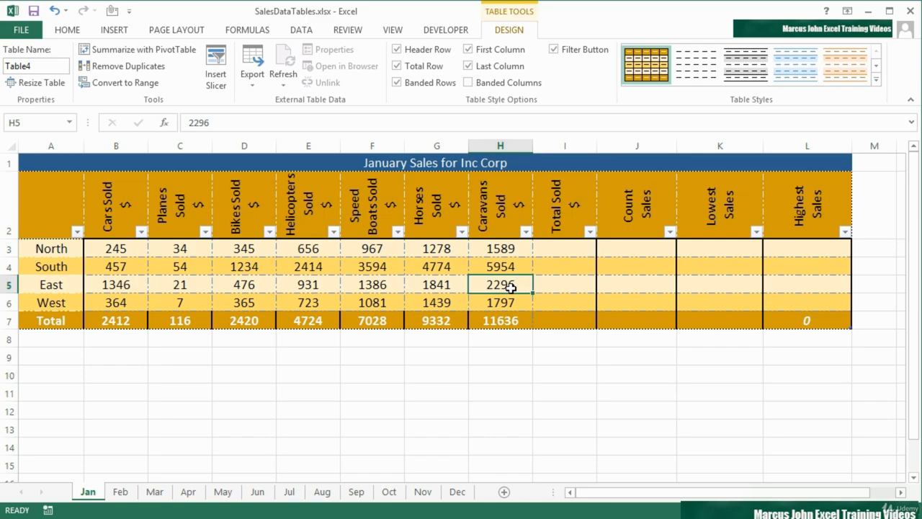
Check the filter choices for Bikes Sold and the summary functions offered for the Cars Sold total
{"action": "left_click", "coordinate": [270, 231]}
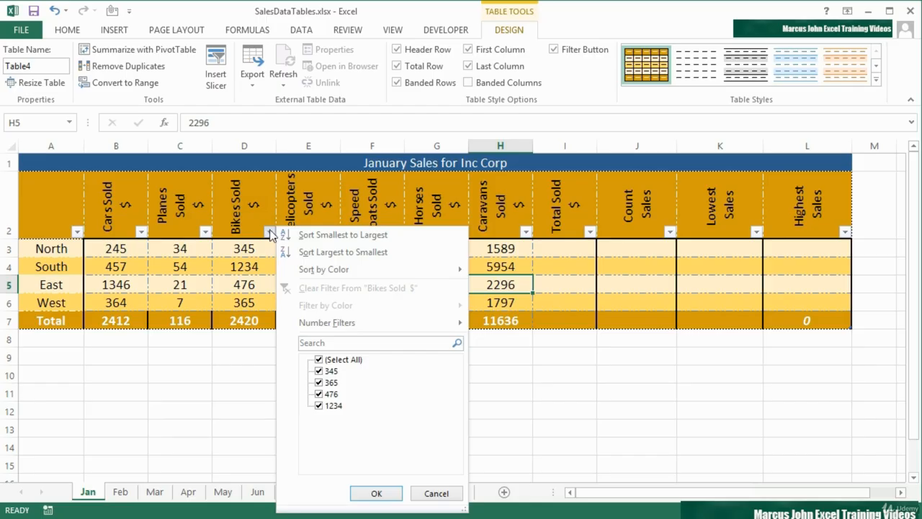
{"action": "left_click", "coordinate": [270, 231]}
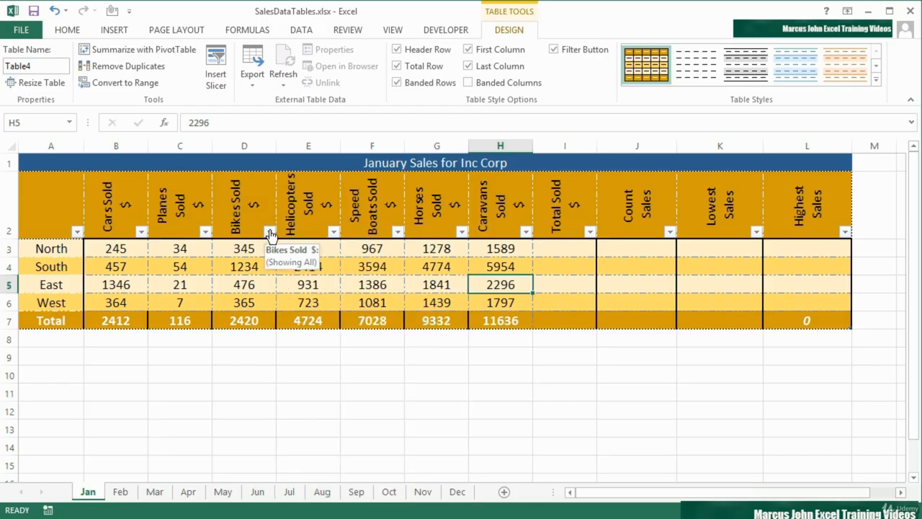
{"action": "left_click", "coordinate": [128, 320]}
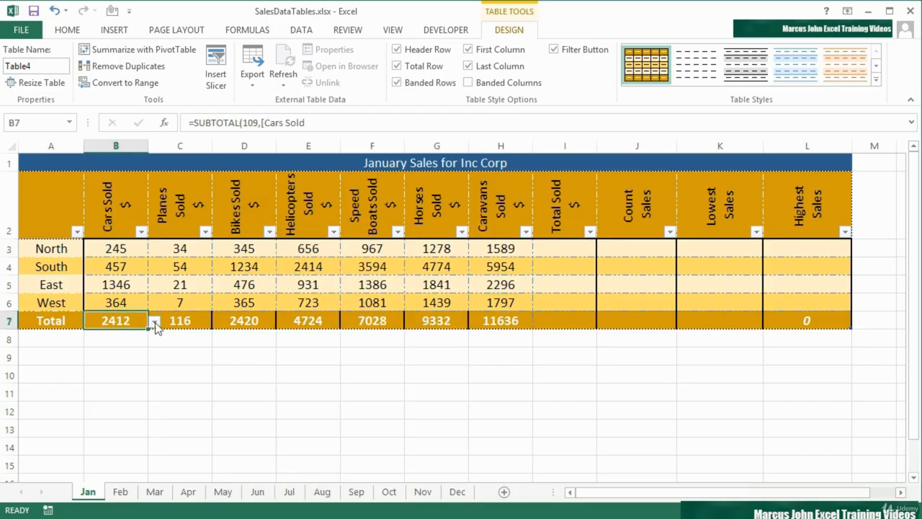
{"action": "left_click", "coordinate": [154, 322]}
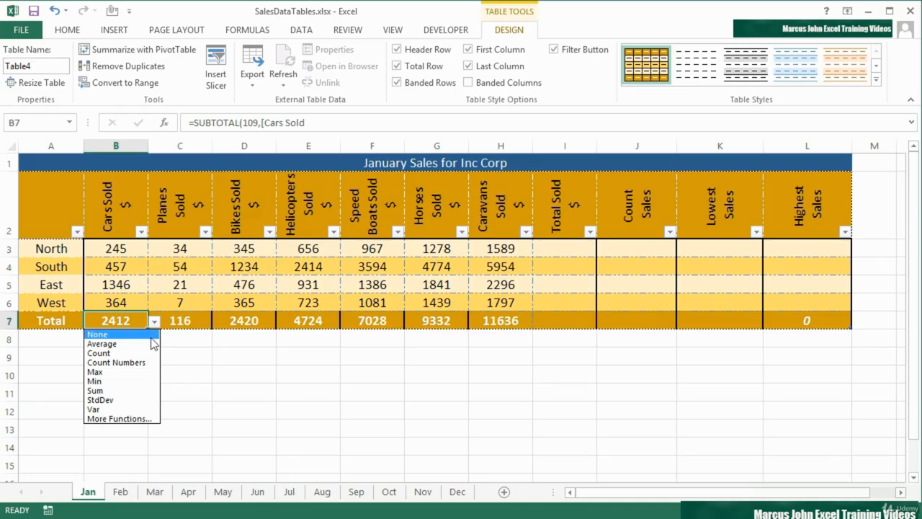
{"action": "key", "text": "Escape"}
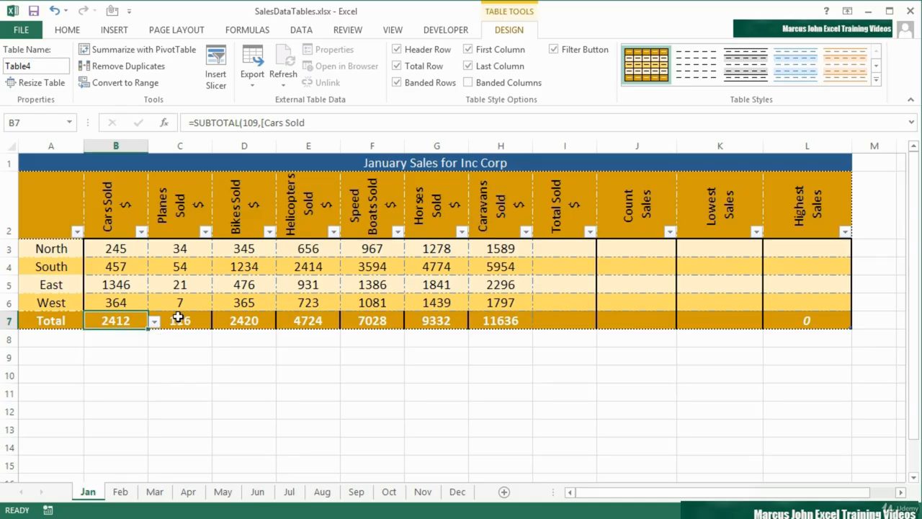
Apply the custom Guys Table style to the sales table on the Feb sheet
{"action": "left_click", "coordinate": [122, 492]}
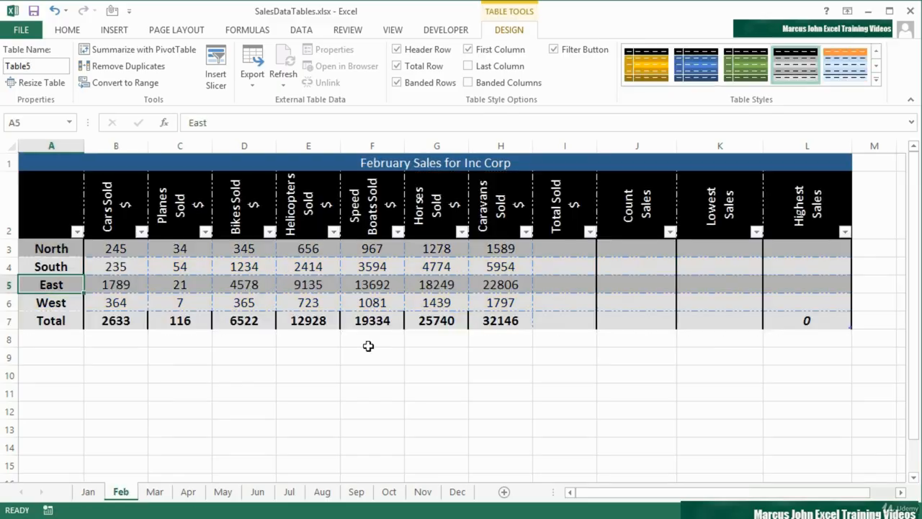
{"action": "left_click", "coordinate": [196, 271]}
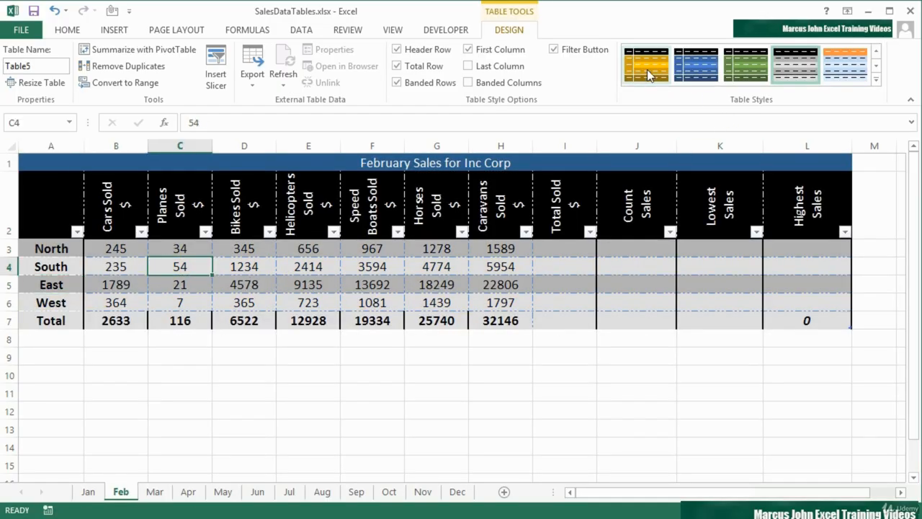
{"action": "left_click", "coordinate": [876, 79]}
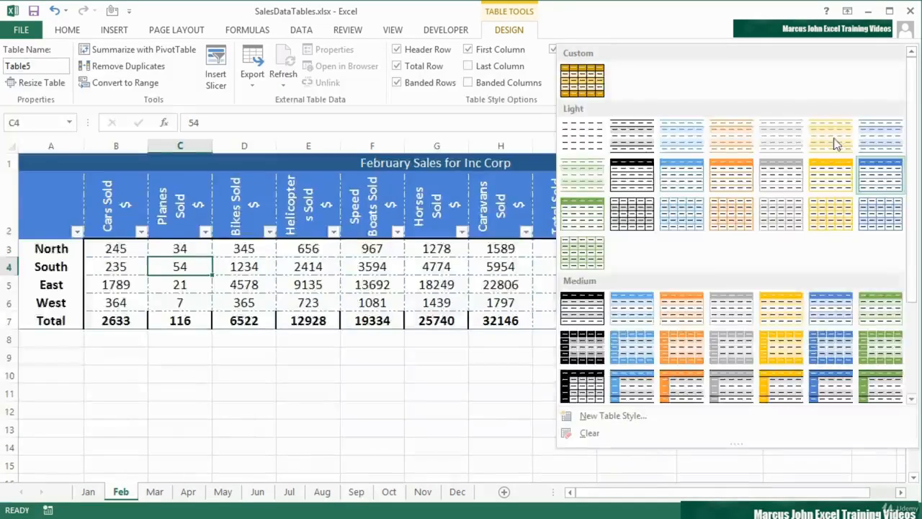
{"action": "left_click", "coordinate": [578, 75]}
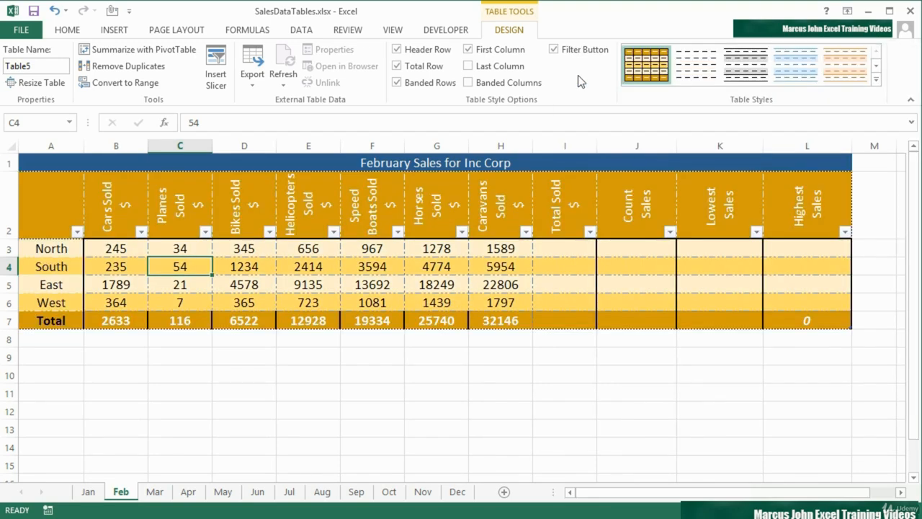
Apply the custom Guys Table style to the sales table on the Mar sheet
{"action": "left_click", "coordinate": [155, 491]}
{"action": "left_click", "coordinate": [120, 247]}
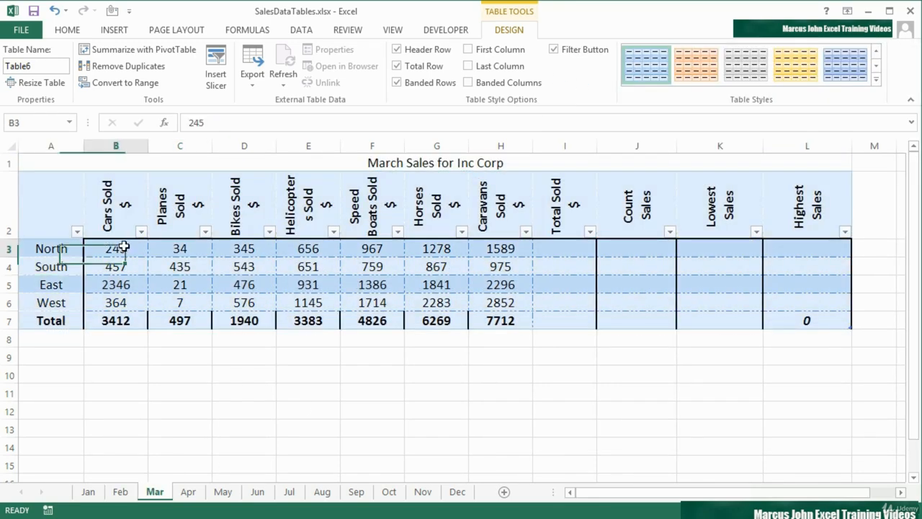
{"action": "left_click", "coordinate": [875, 79]}
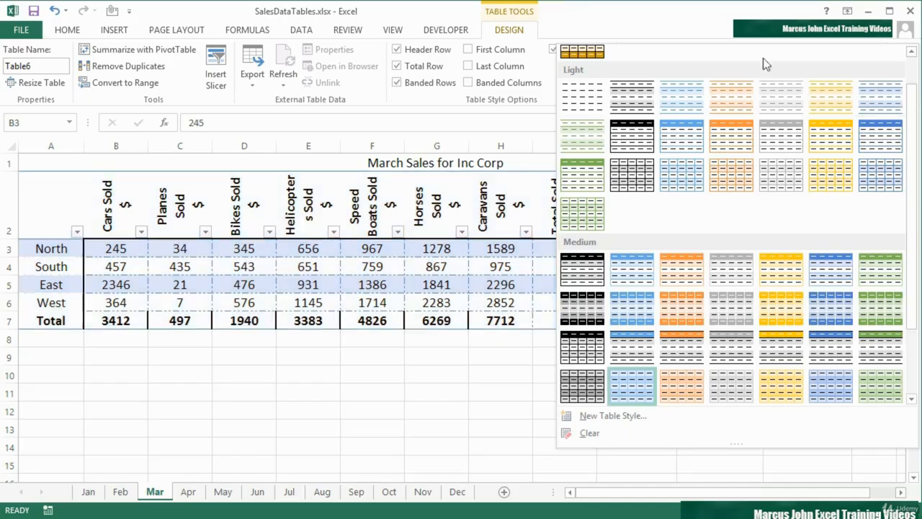
{"action": "left_click", "coordinate": [588, 52]}
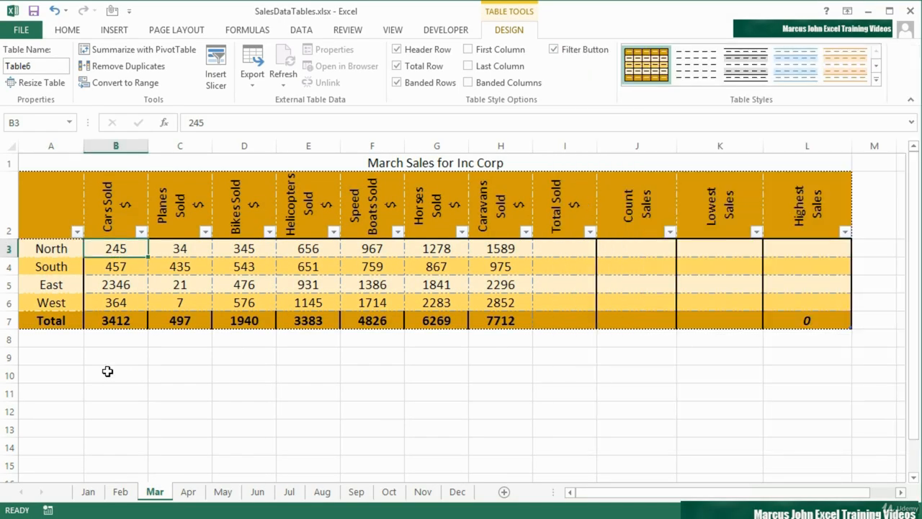